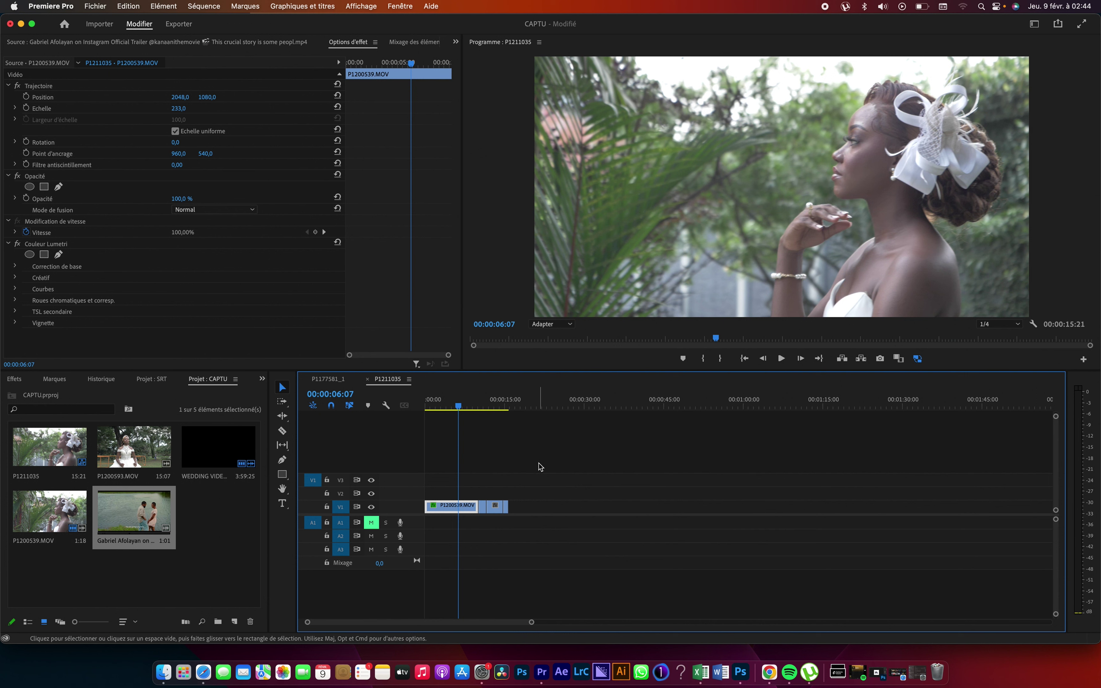
Step: Play the sequence, return to the bride shot at 00:00:07:12, and switch to the Color workspace
key(space)
key(space)
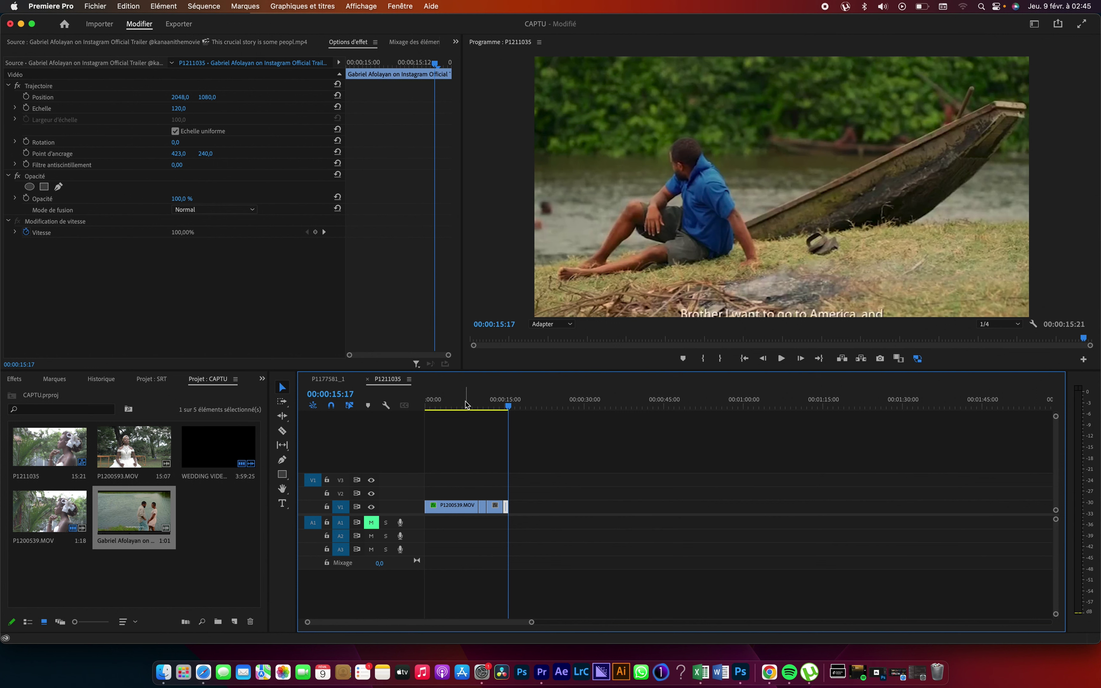
click(465, 404)
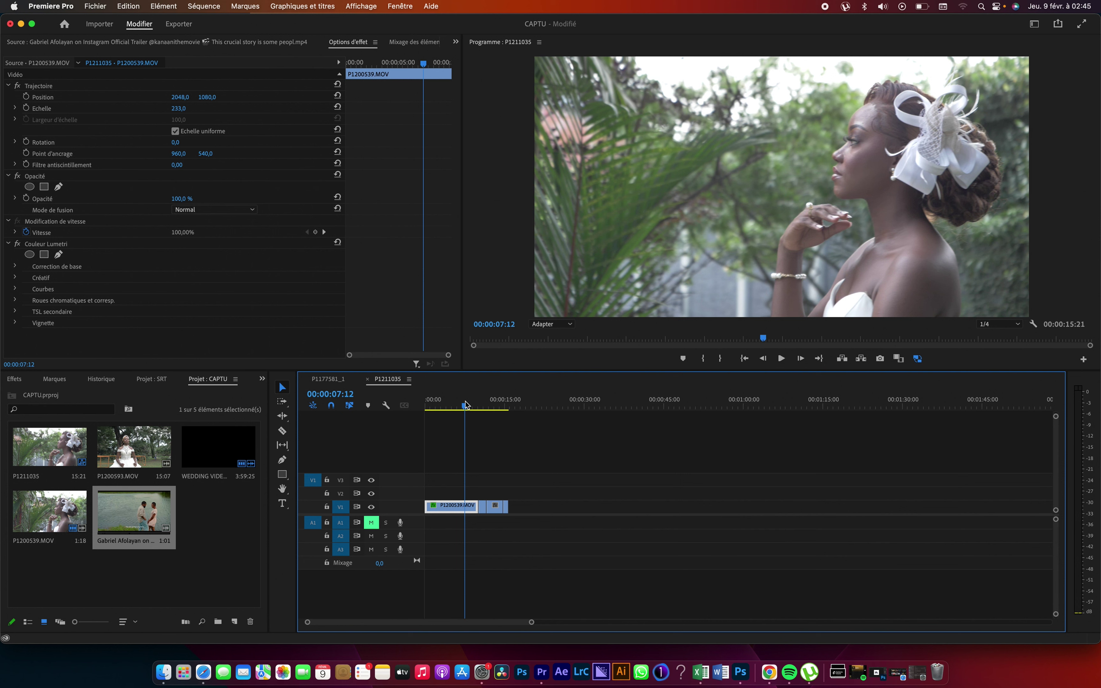
click(1033, 25)
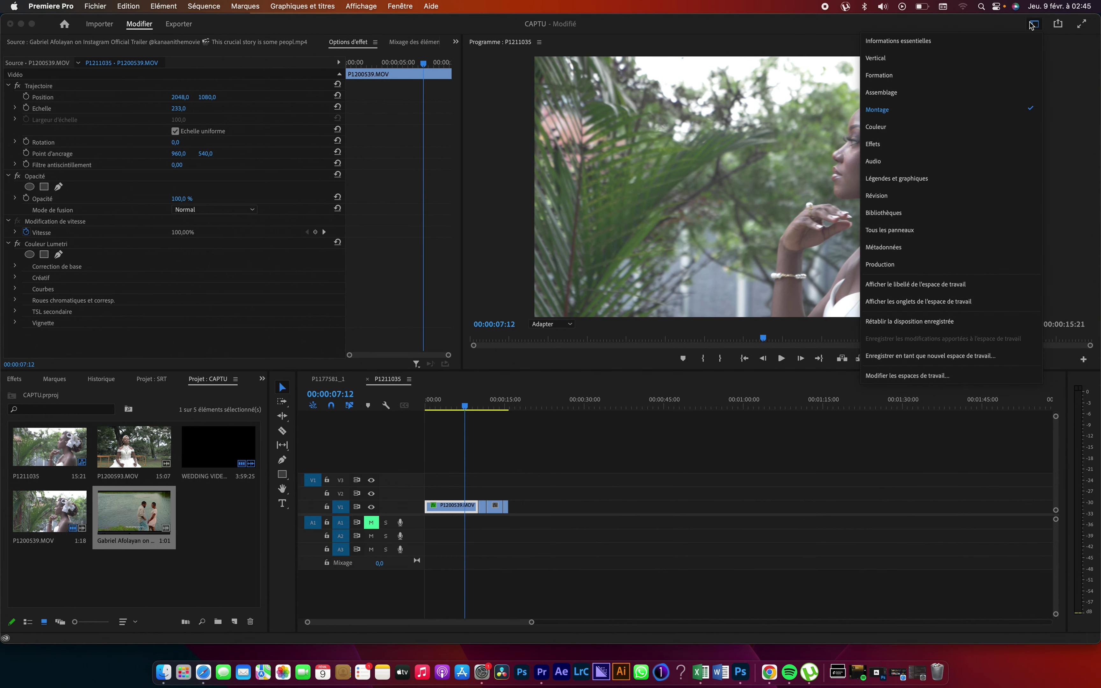
click(953, 132)
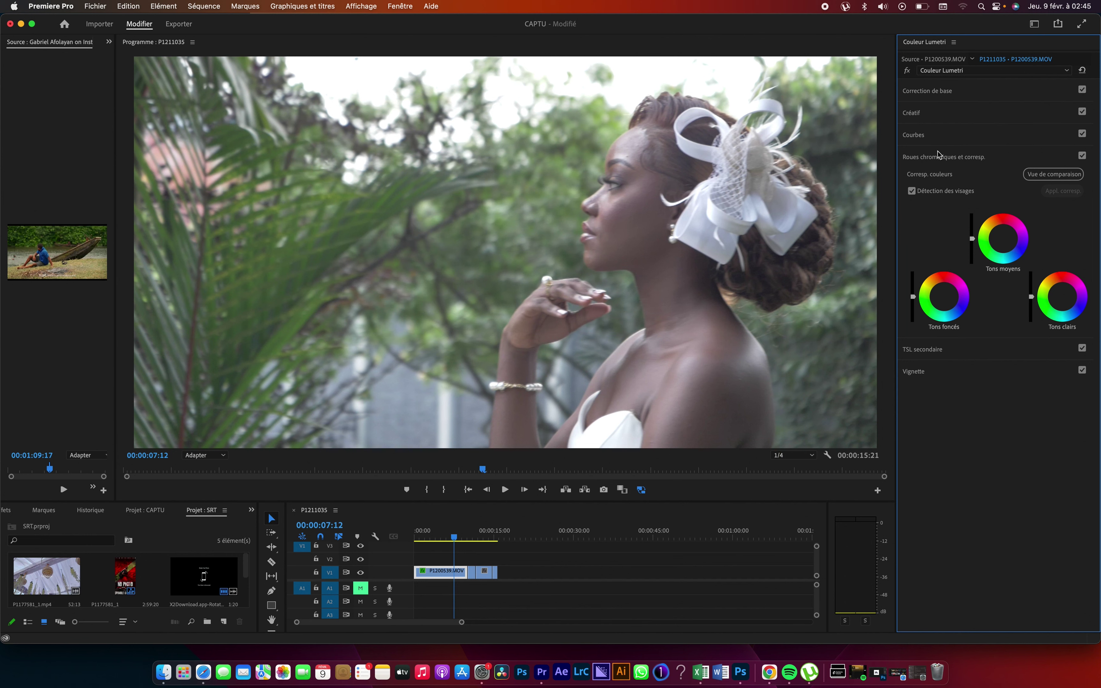
Step: Turn on the Color Wheels & Match comparison view, with the 00:00:11:12 reference beside the bride shot
click(927, 160)
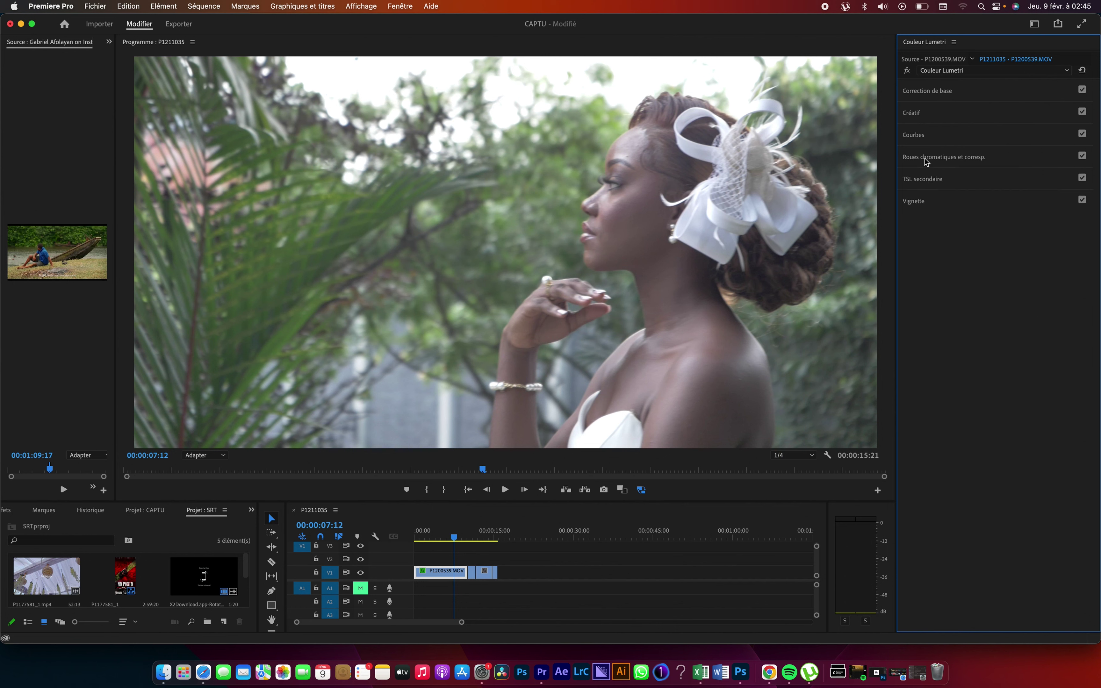
click(926, 161)
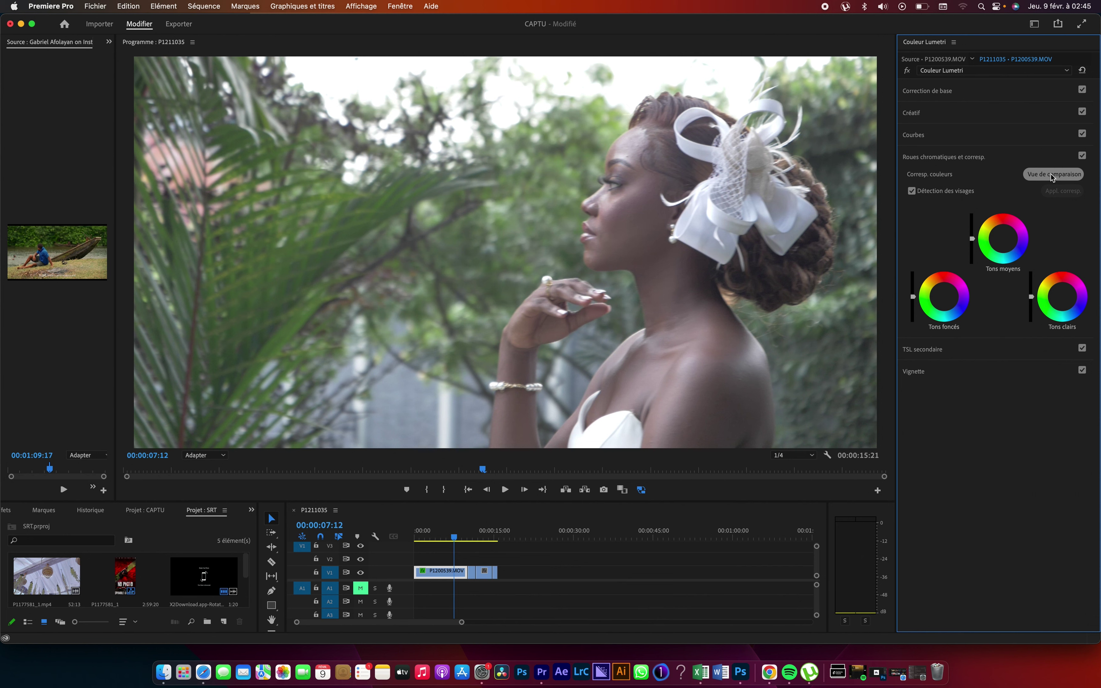
click(1053, 175)
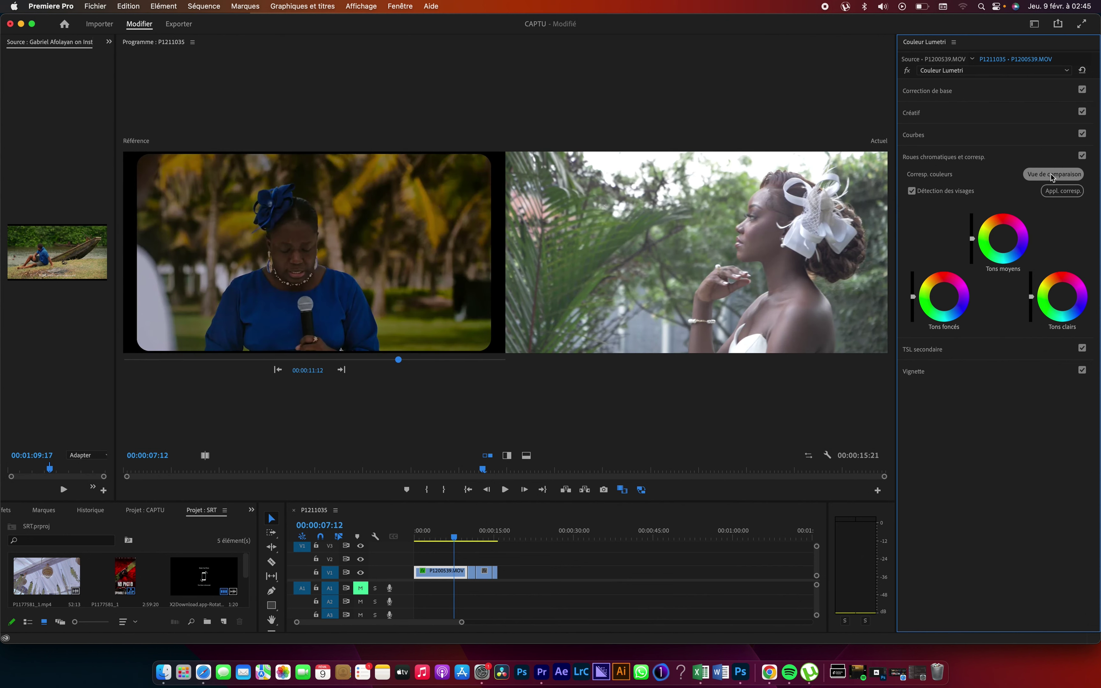
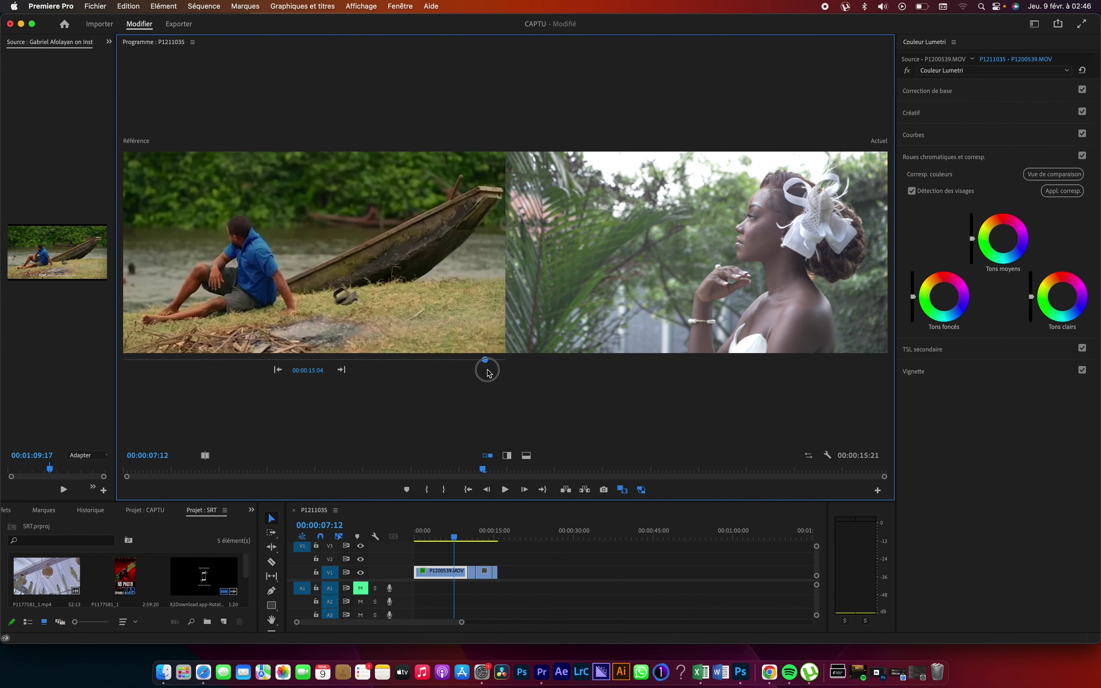
Step: Set the reference to the woman-with-microphone shot at 00:00:10:10 and apply colour match to the bride clip
drag(488, 373, 376, 366)
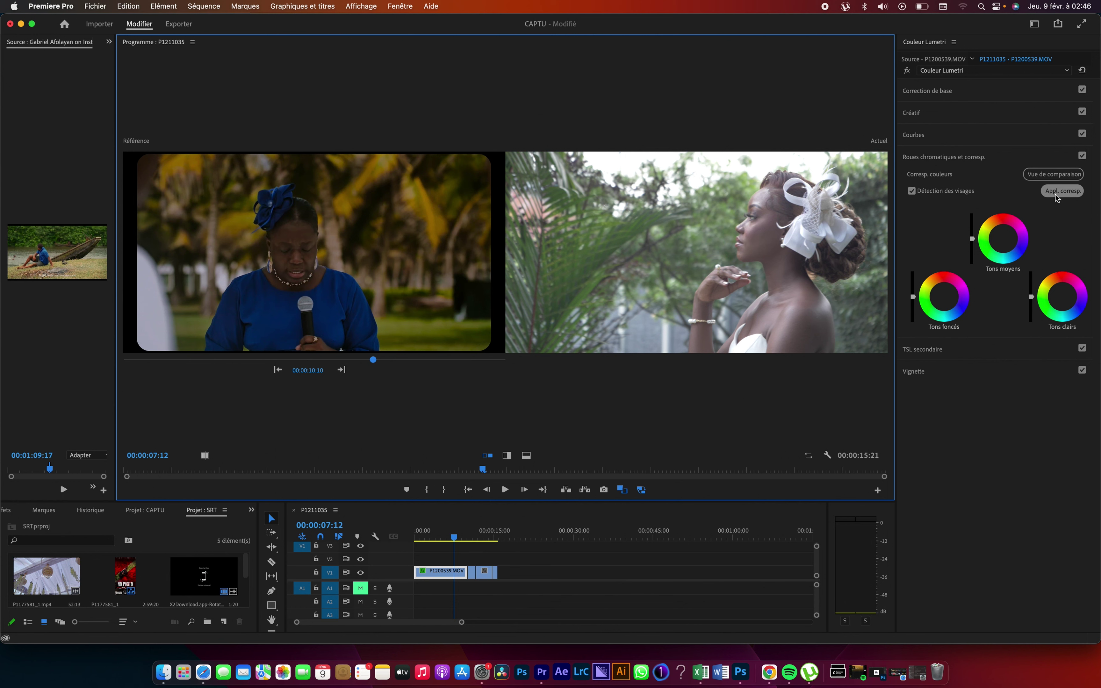
click(1057, 192)
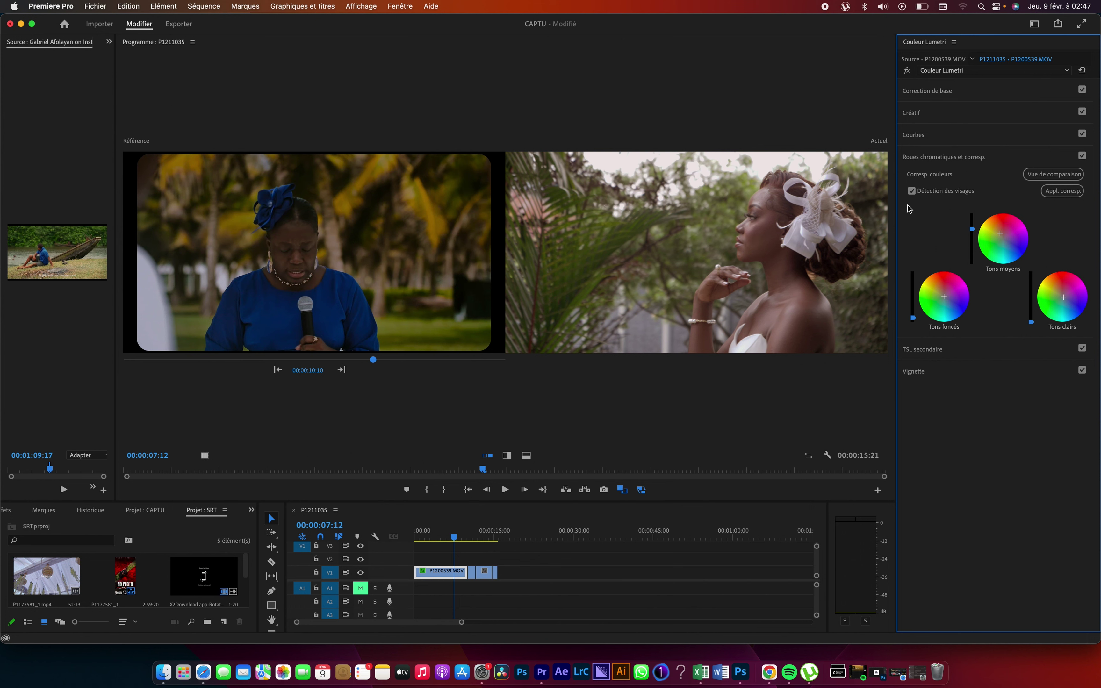
Step: In Basic Correction, set shadows to -14,4, blacks to -17,3 and highlights to -59,6, and raise exposure and whites
click(935, 95)
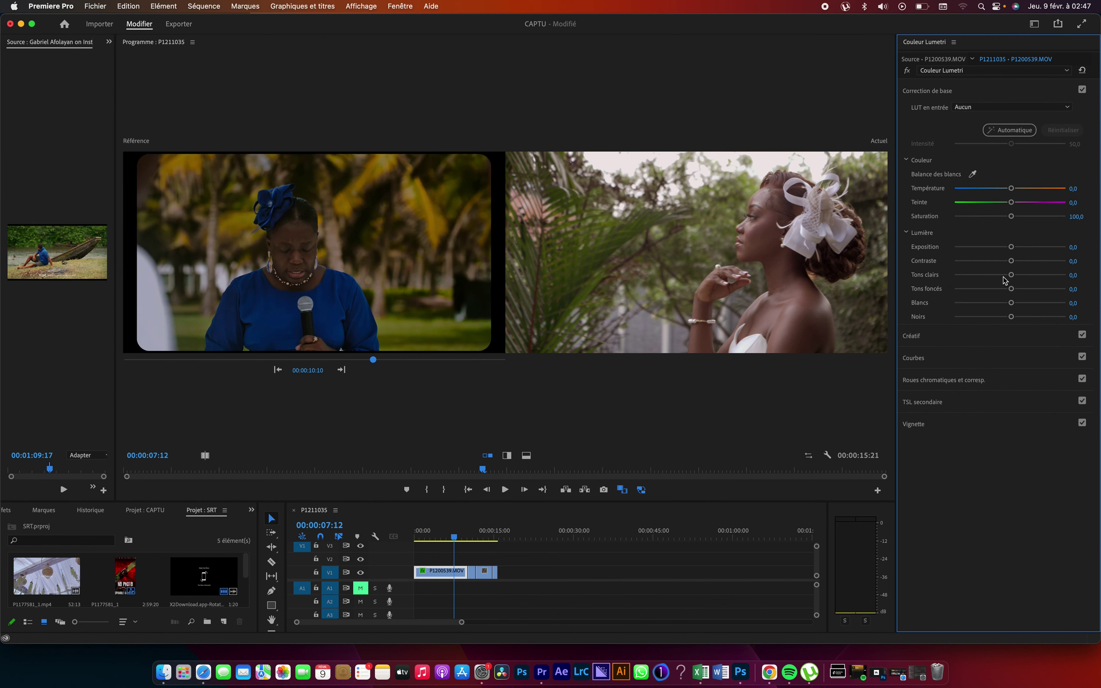
click(998, 289)
drag(998, 289, 997, 291)
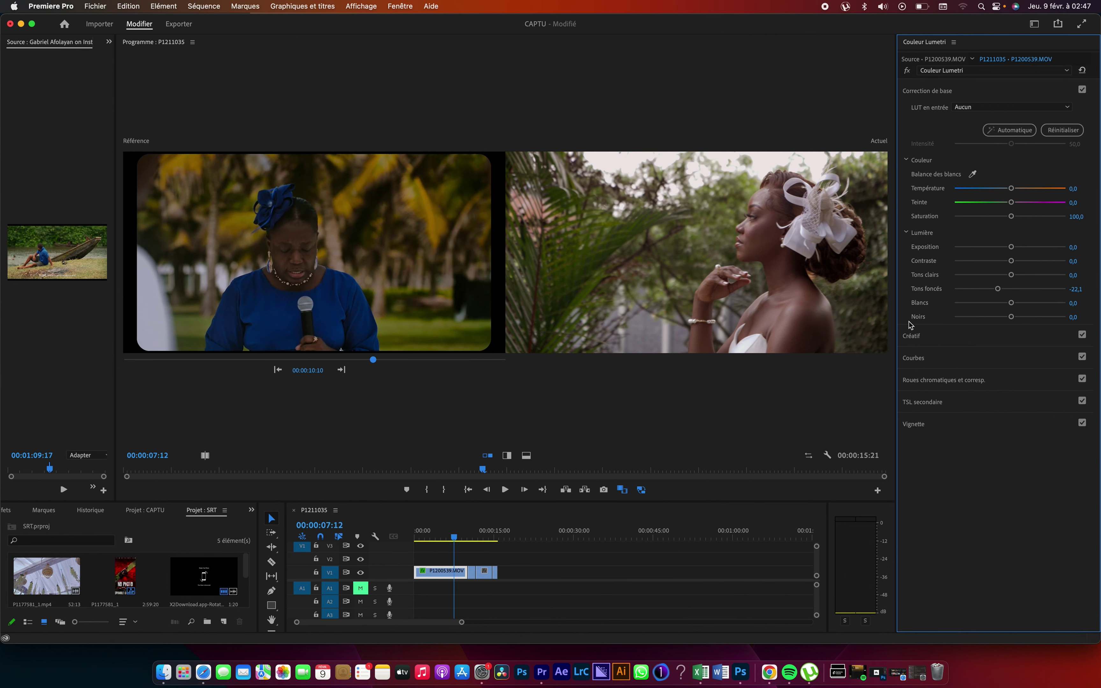
click(1002, 289)
drag(1003, 319, 1002, 319)
drag(1011, 248, 979, 277)
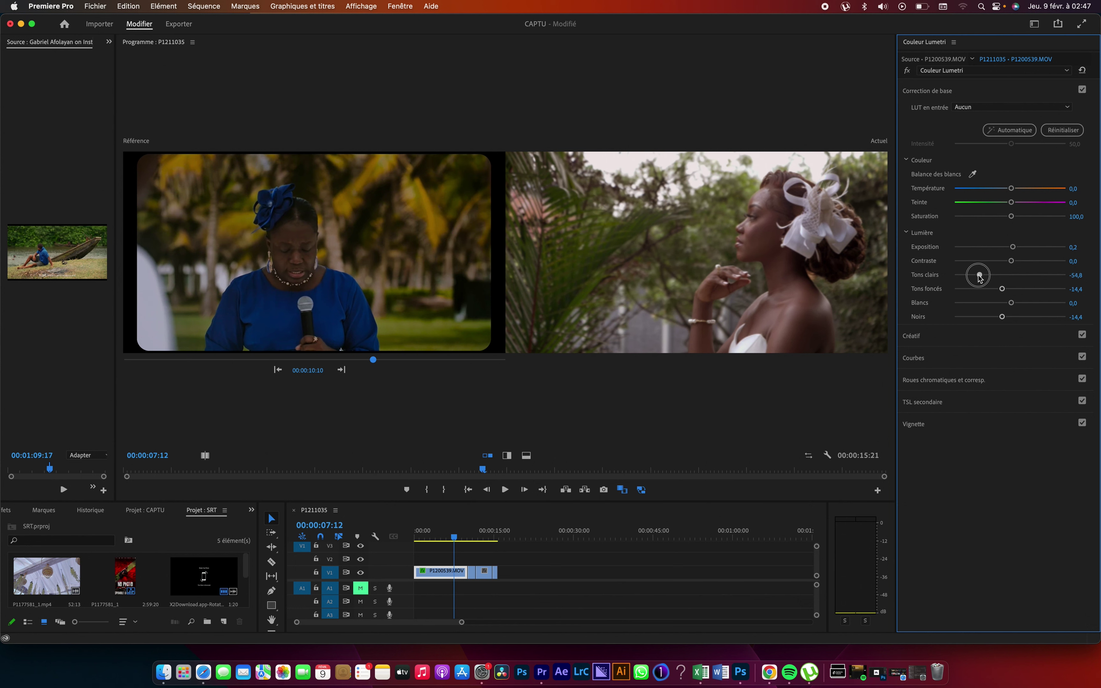
drag(980, 277, 977, 276)
mouse_move(1010, 303)
mouse_down()
mouse_move(1024, 303)
mouse_move(1000, 318)
mouse_up()
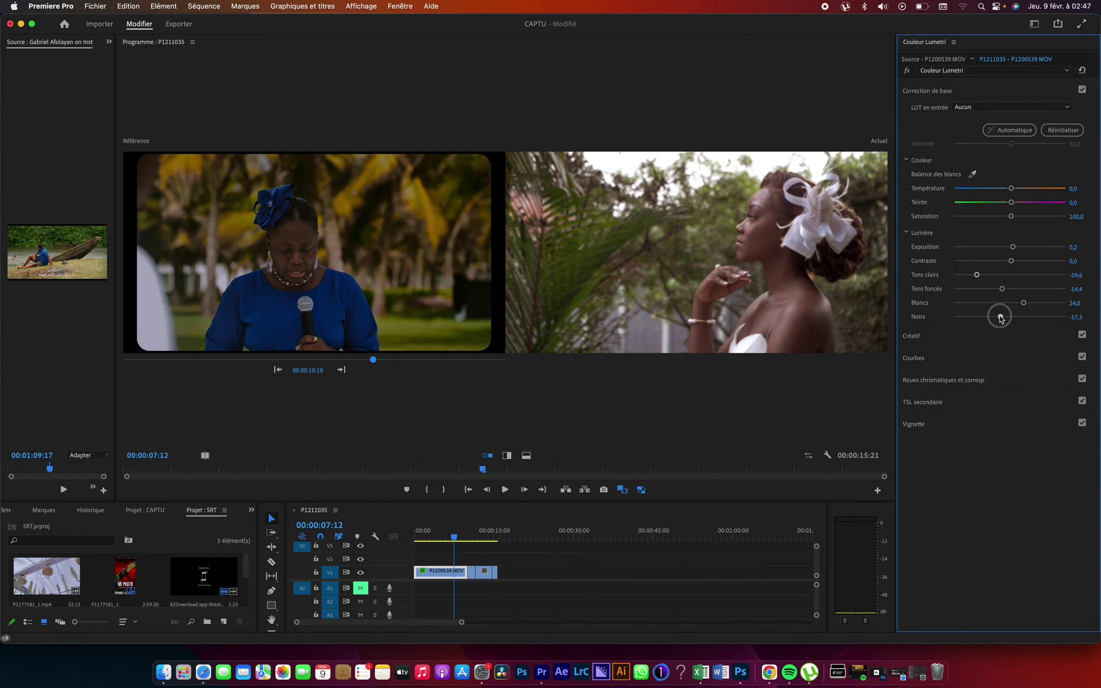
Step: Boost saturation to 129,8, set temperature to -1,9 and tint to -4,8
drag(1016, 217, 1025, 217)
drag(1010, 188, 1008, 190)
drag(1009, 193, 1009, 205)
drag(1009, 206, 1008, 206)
click(937, 381)
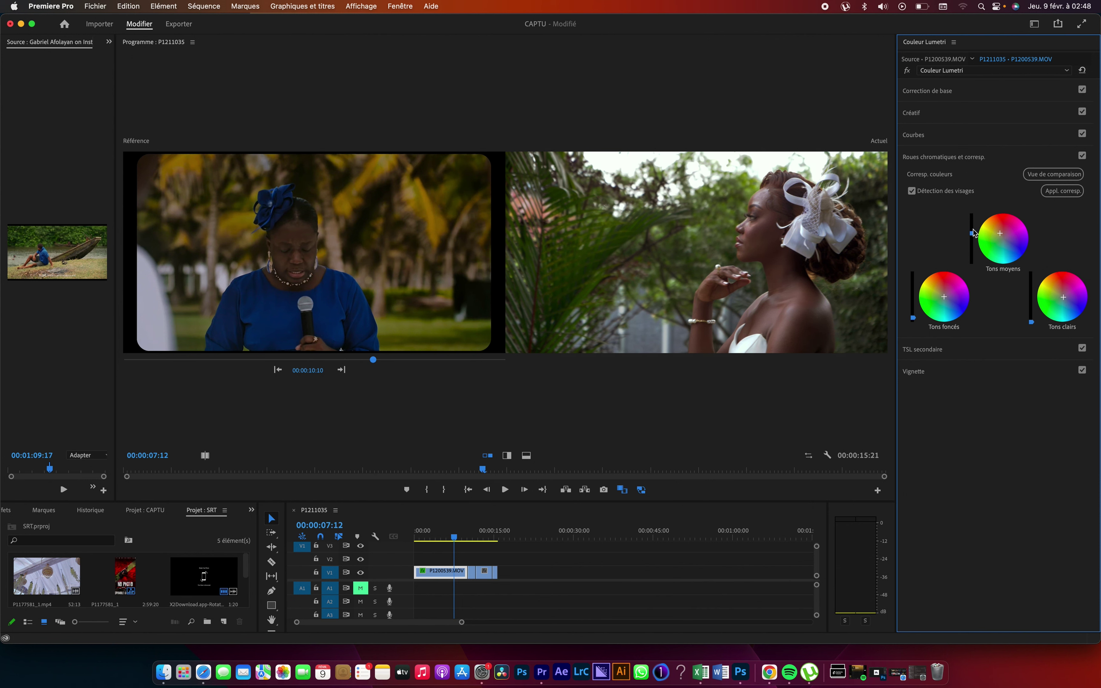
click(928, 93)
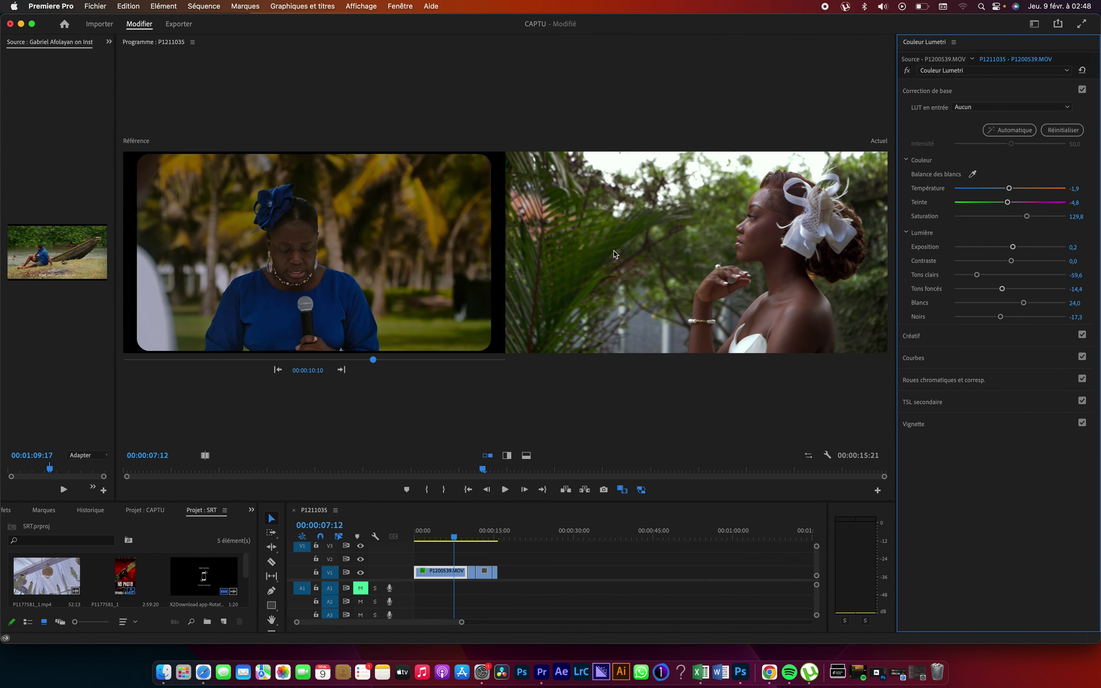
Step: Expand Curves and sample the bride clip's colour onto the Hue vs Hue curve with the eyedropper
click(928, 360)
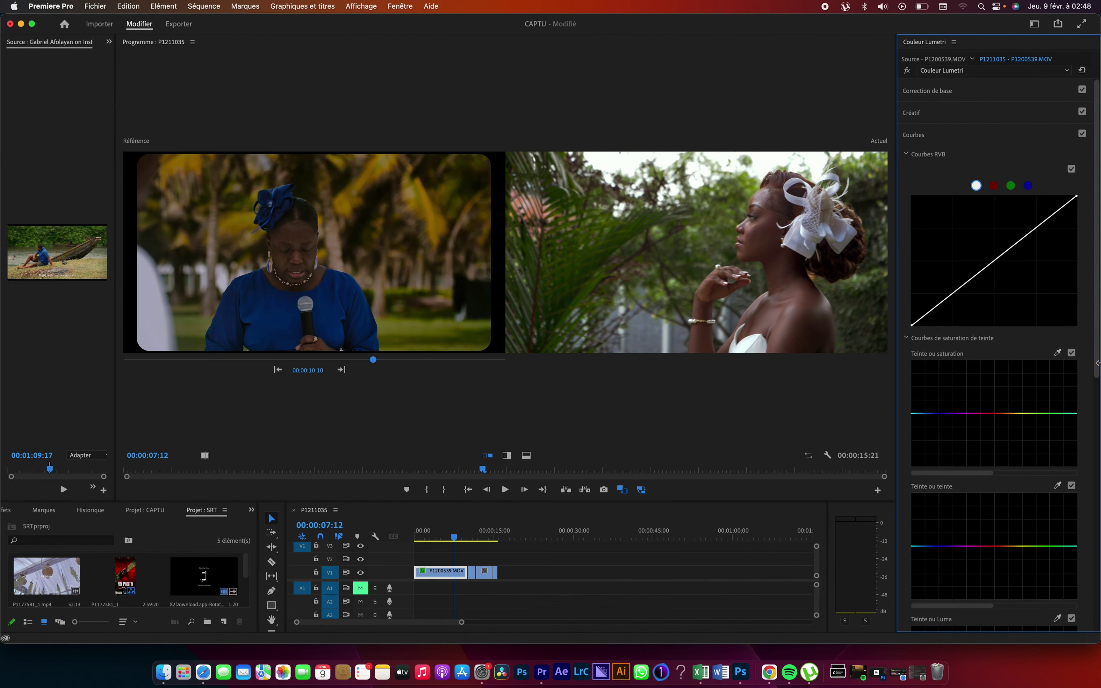
scroll(1094, 366, down, 4)
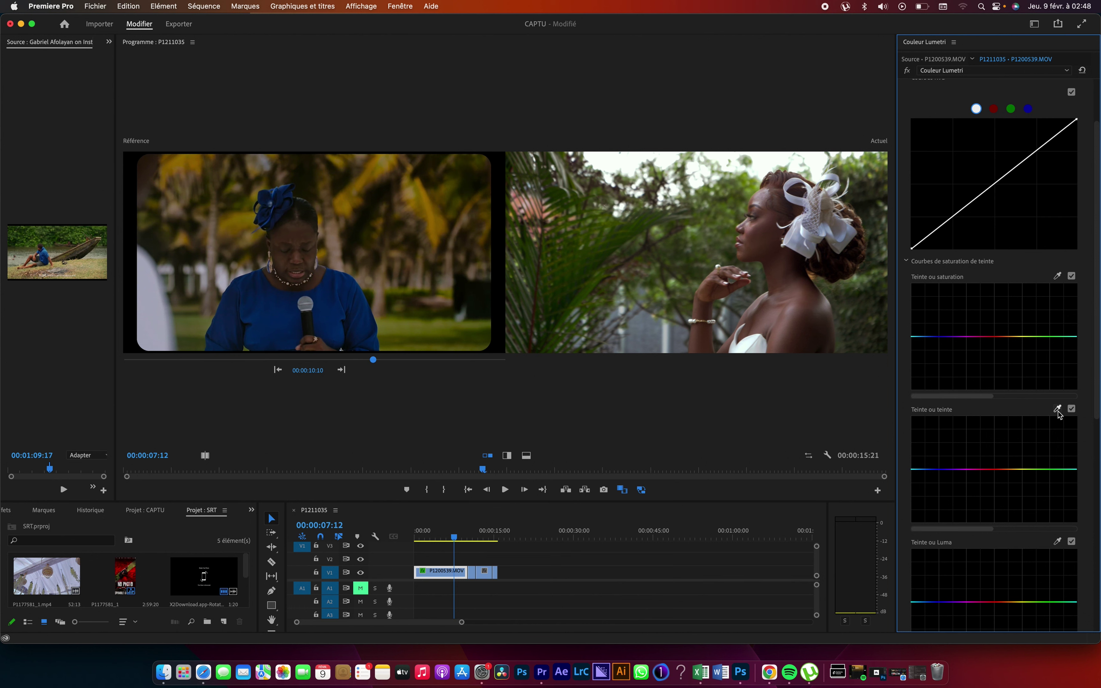
click(1058, 411)
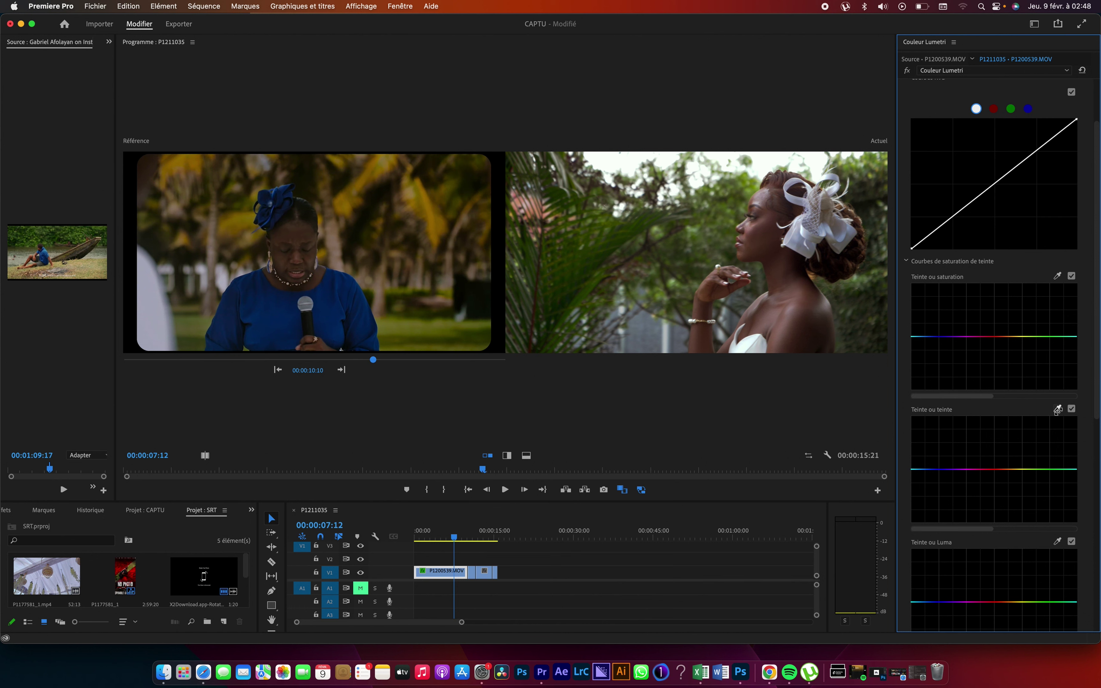
click(600, 255)
Step: Add, raise and soften Hue vs Hue curve points to shift greens toward golden-orange
click(1009, 469)
mouse_move(1042, 470)
mouse_down()
mouse_move(1039, 456)
mouse_move(1052, 457)
mouse_move(1039, 454)
mouse_move(1029, 472)
mouse_move(1031, 456)
mouse_move(1042, 462)
mouse_up()
drag(1028, 471, 1026, 471)
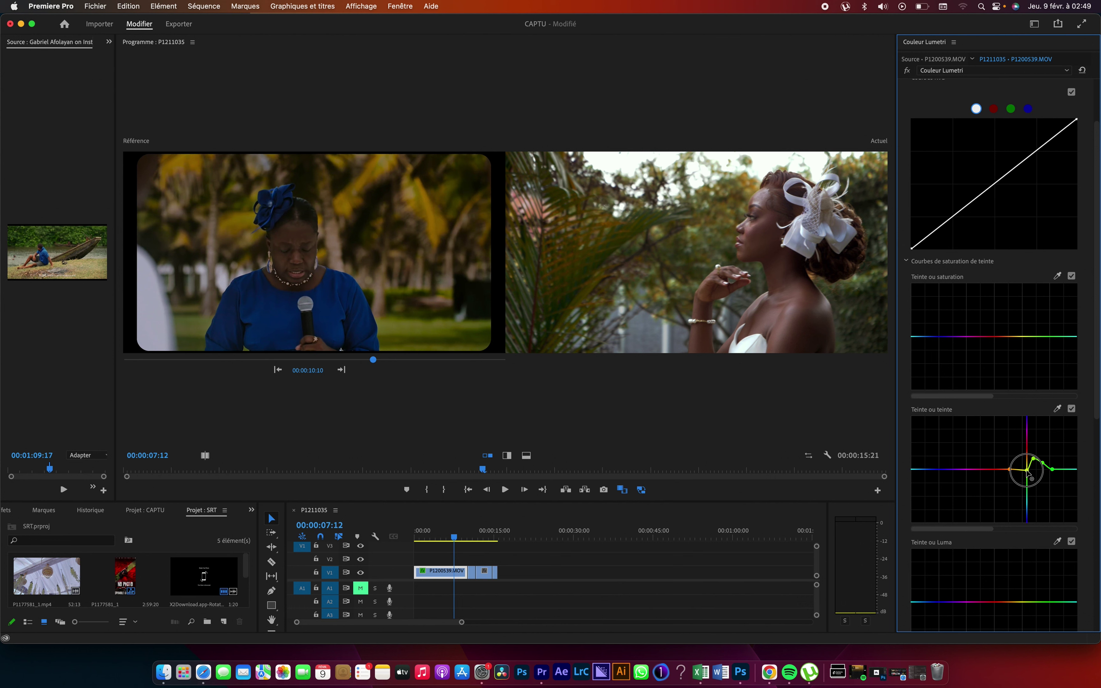
mouse_move(1033, 458)
mouse_down()
mouse_move(1032, 486)
mouse_move(1029, 462)
mouse_up()
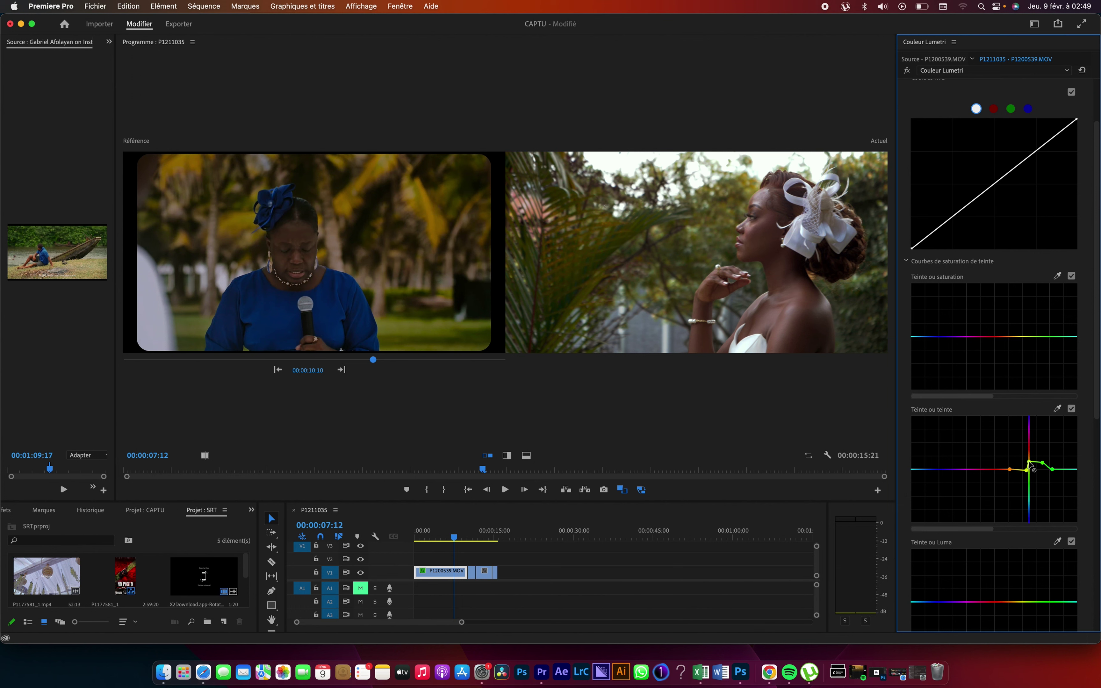
drag(1036, 462, 1036, 457)
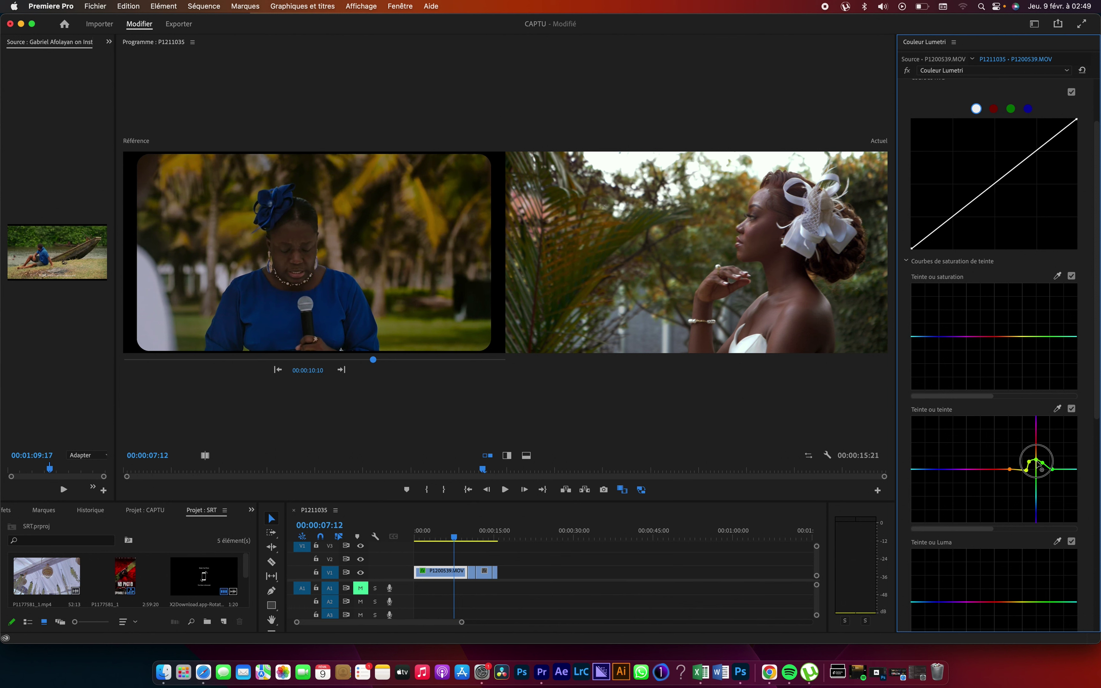
drag(1036, 456, 1026, 460)
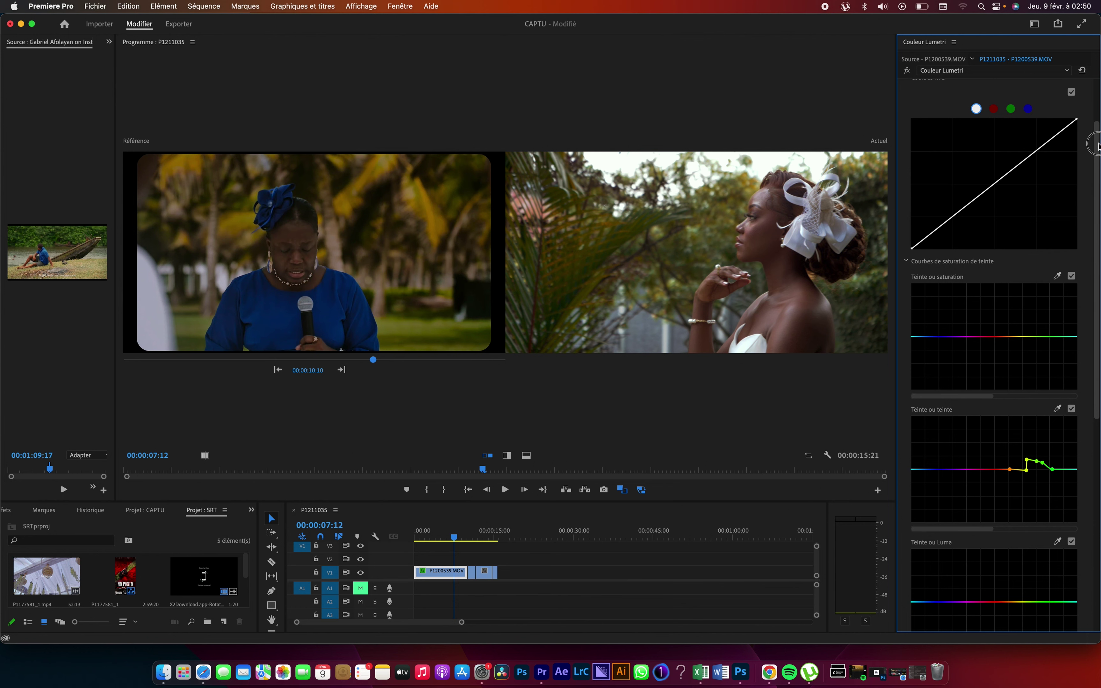
scroll(1097, 147, up, 3)
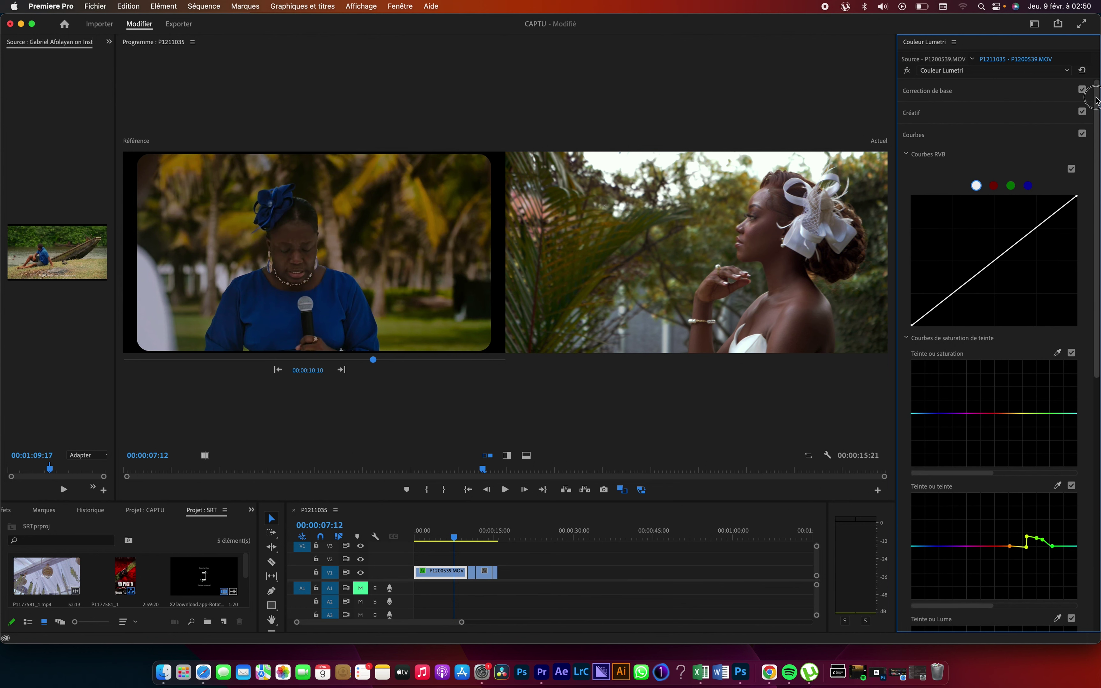
Step: Collapse the RGB Curves, Hue Saturation Curves and overall Curves sections
click(907, 154)
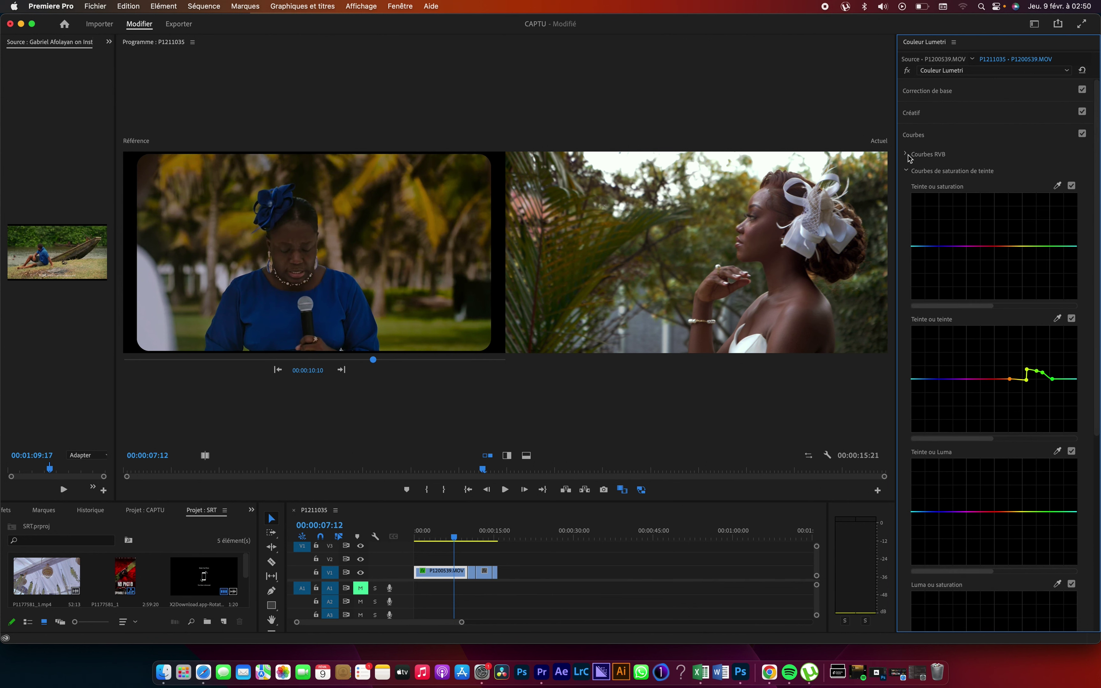
click(906, 172)
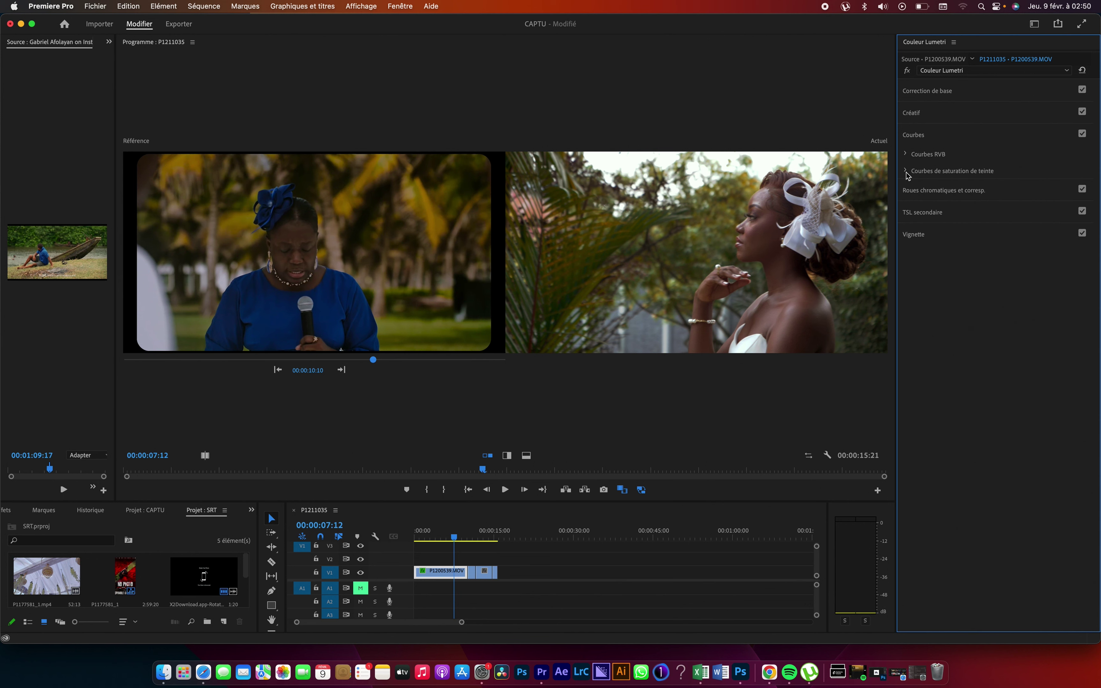
click(929, 137)
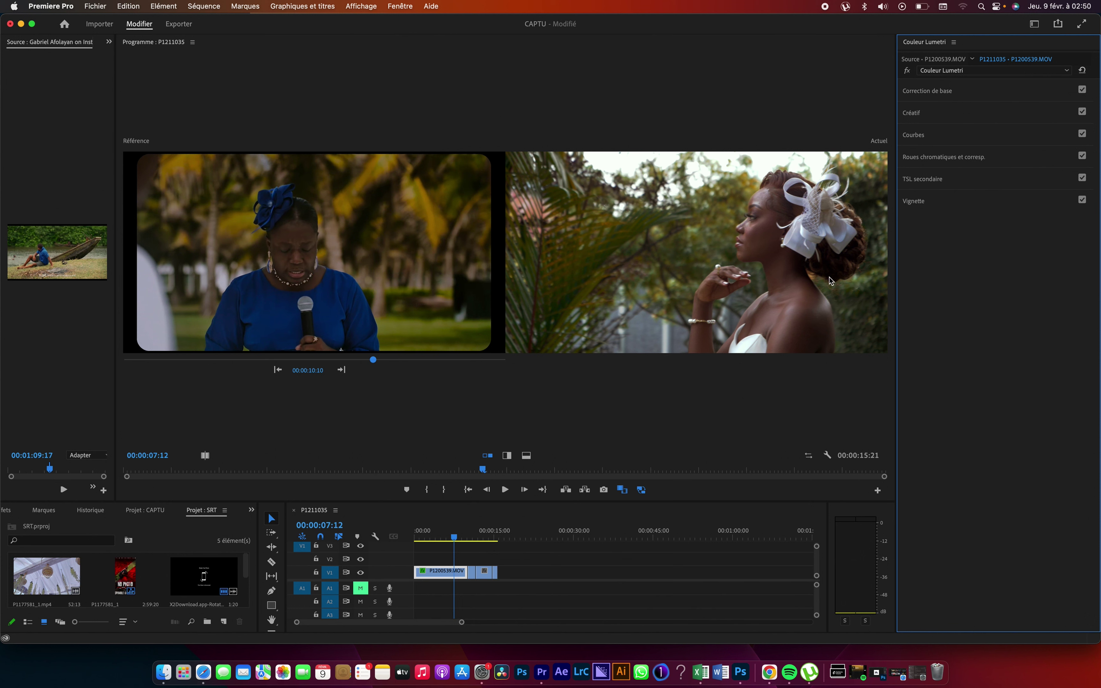
Step: Fine-tune the bride clip's exposure to 0,1 in Basic Correction
click(921, 90)
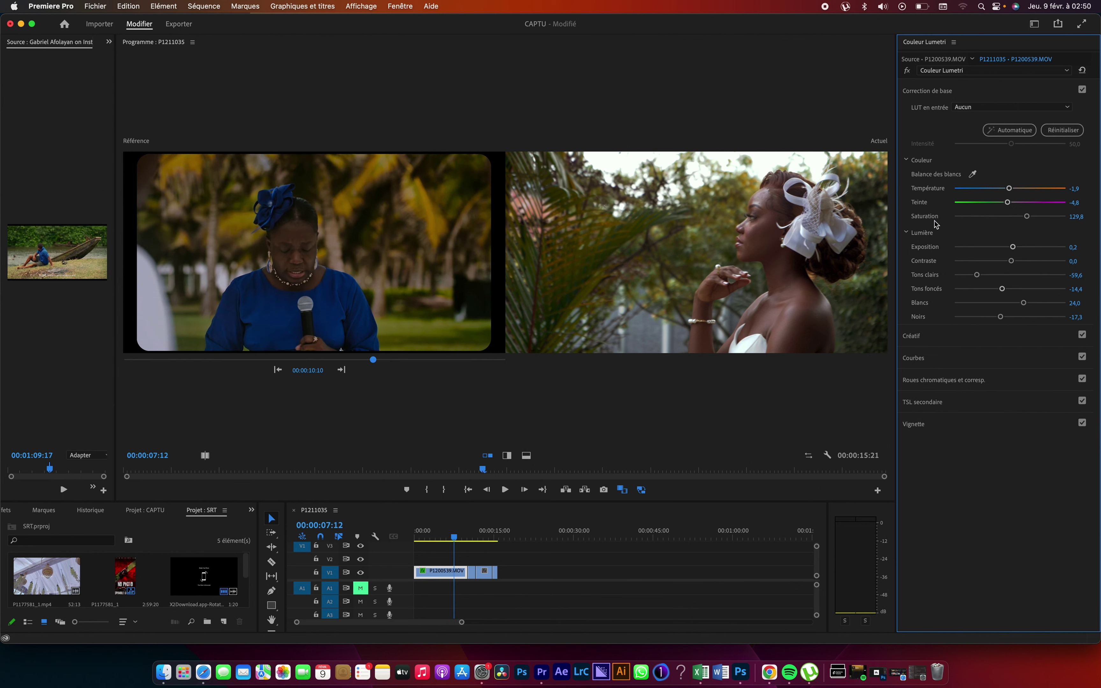
drag(1012, 247, 1011, 250)
click(938, 380)
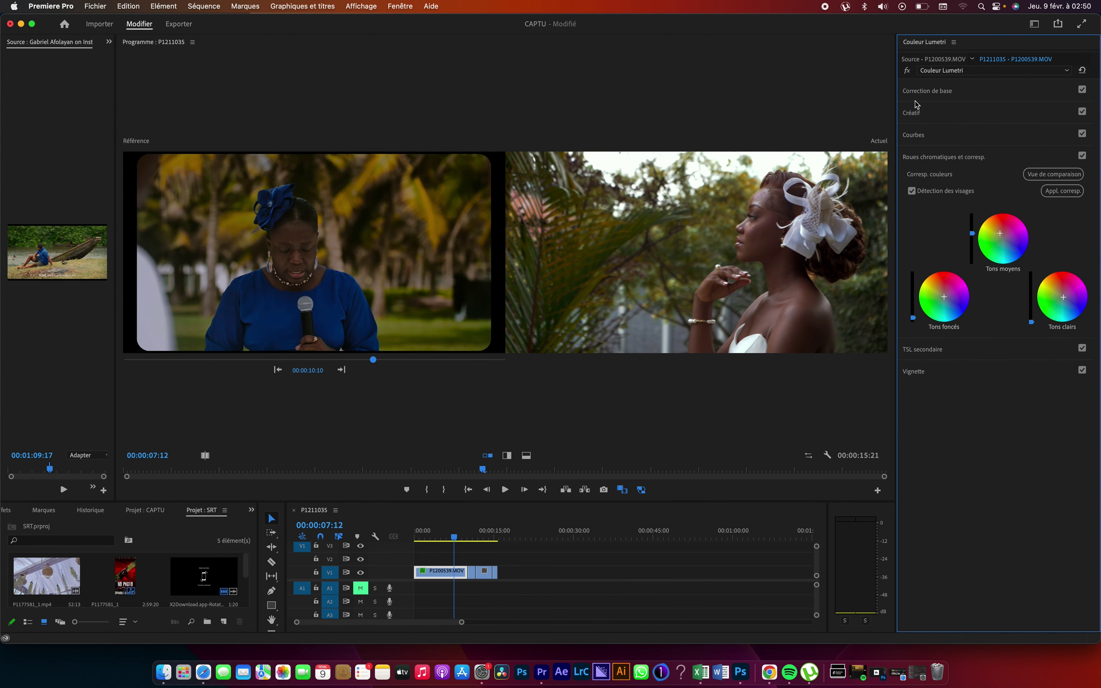
click(919, 92)
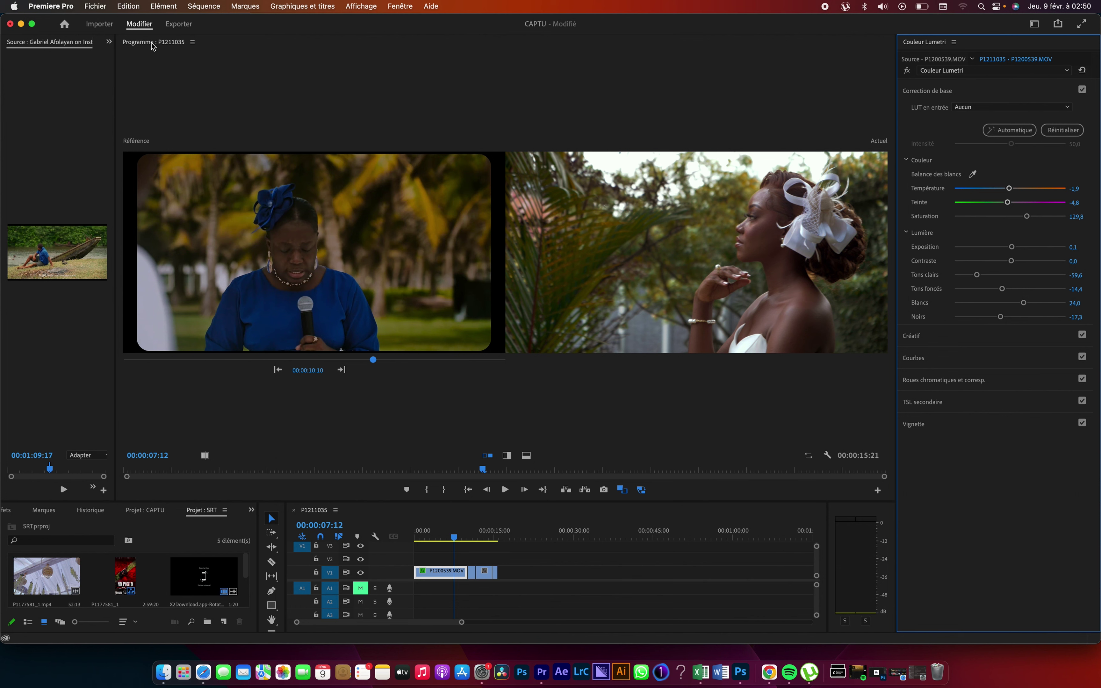
click(1034, 25)
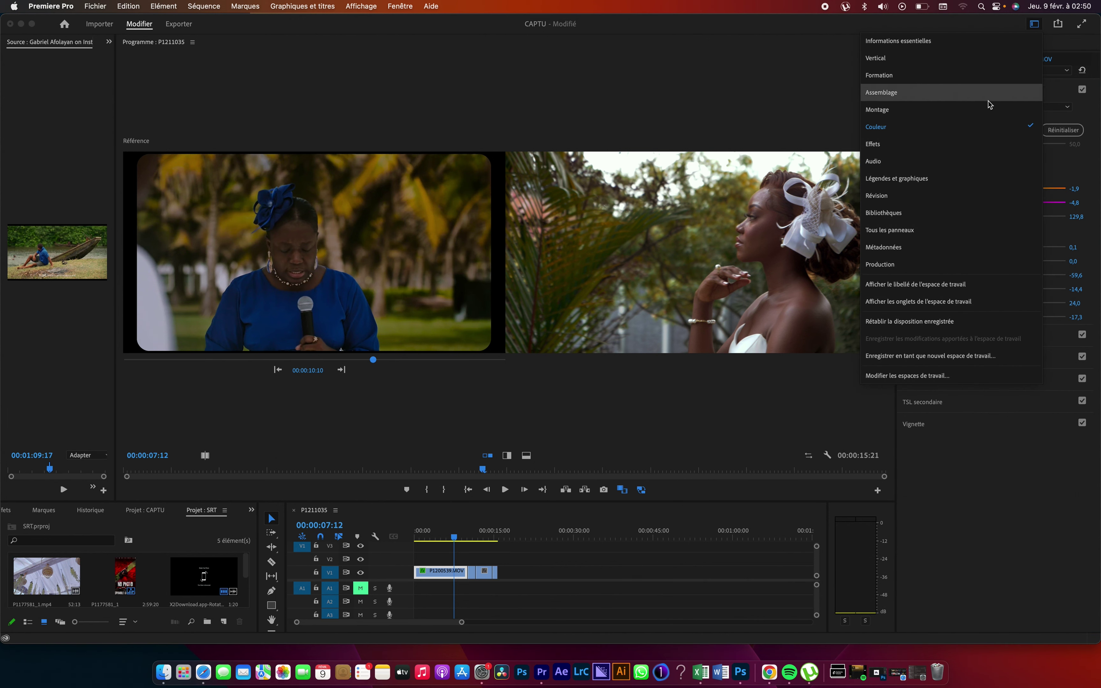
Step: Reset the Lumetri grade and set the reference frame to the embracing couple shot
click(1097, 61)
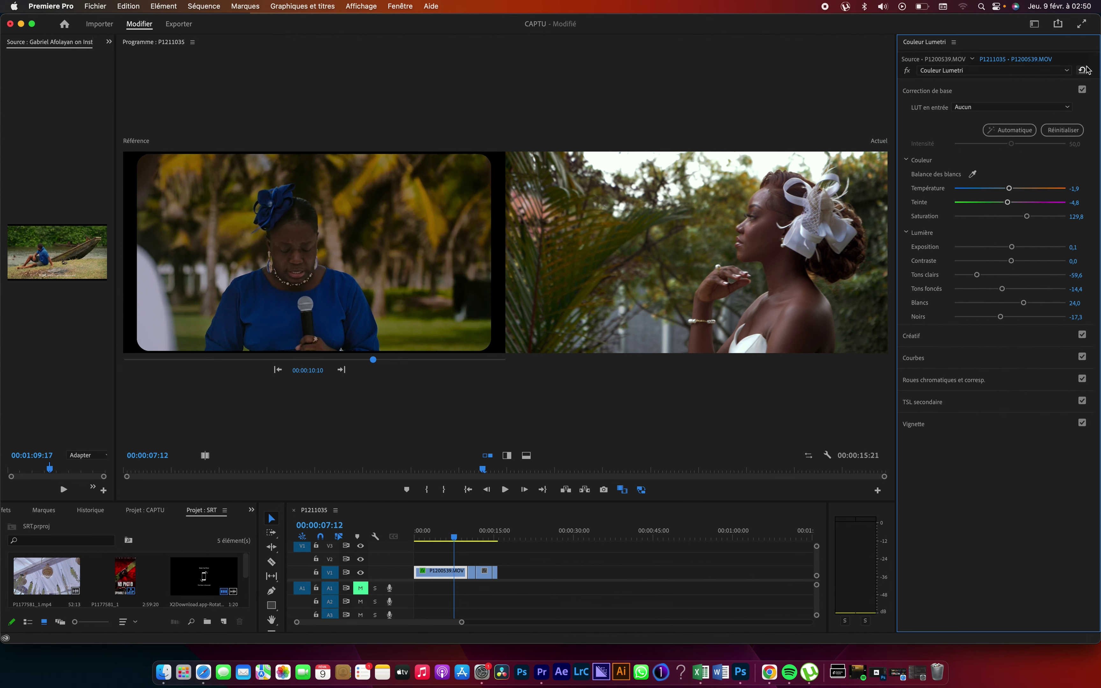
click(1084, 70)
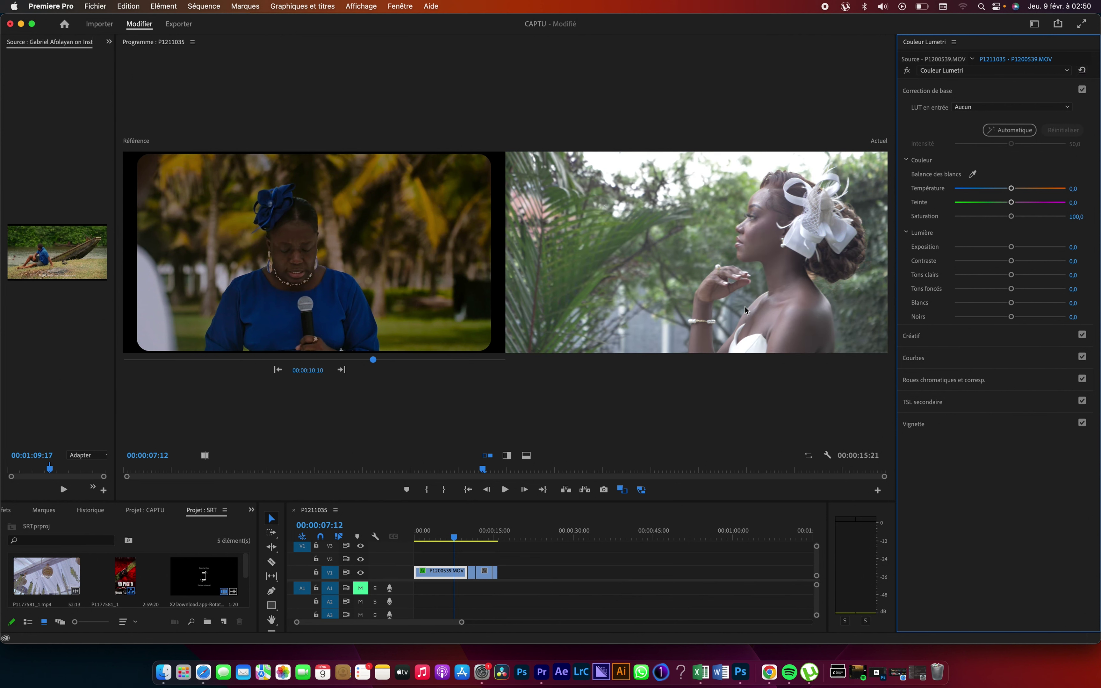
drag(373, 360, 407, 363)
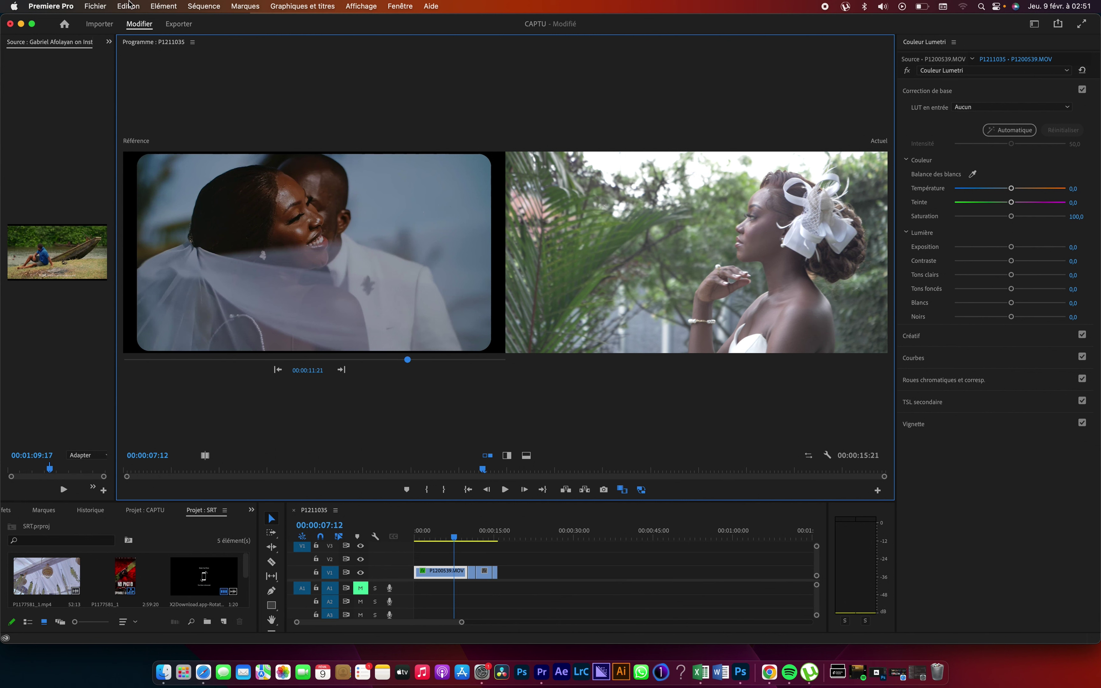
Step: Undo the reset to restore the grade and start exporting the frame as a PNG still
click(119, 6)
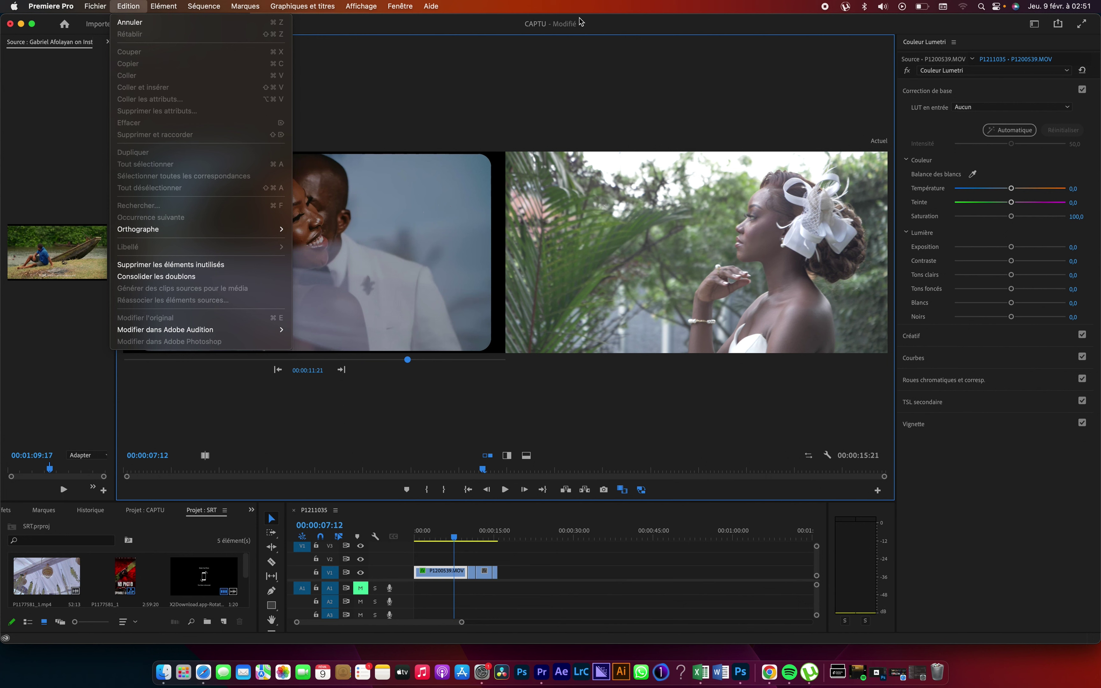
click(589, 20)
key(super+z)
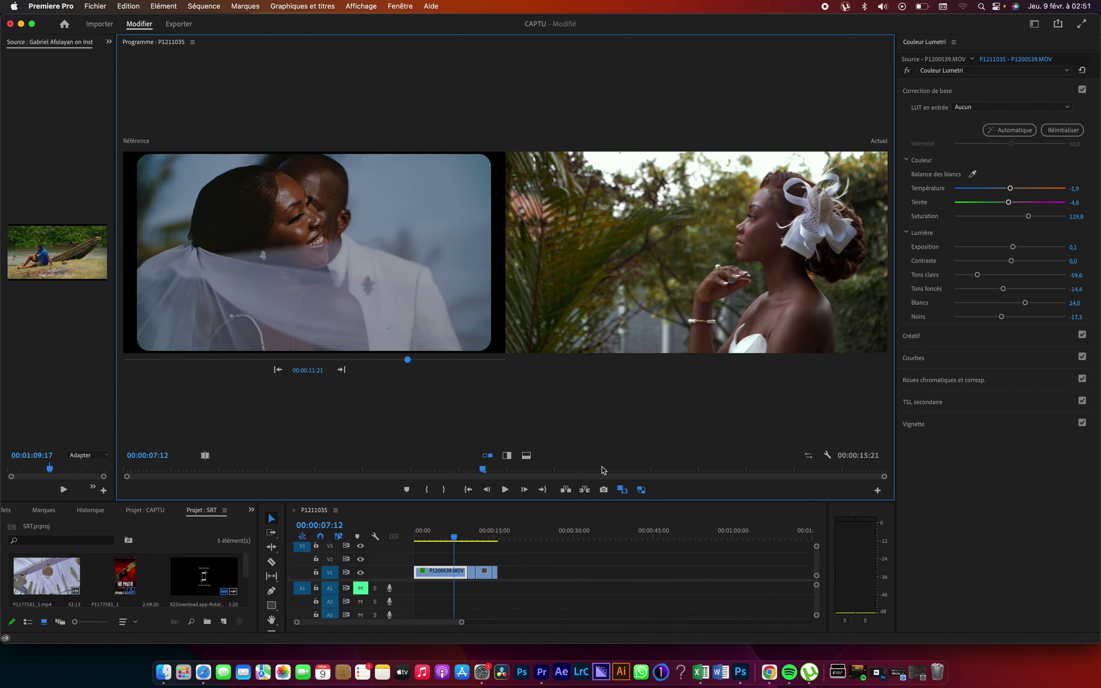
click(604, 490)
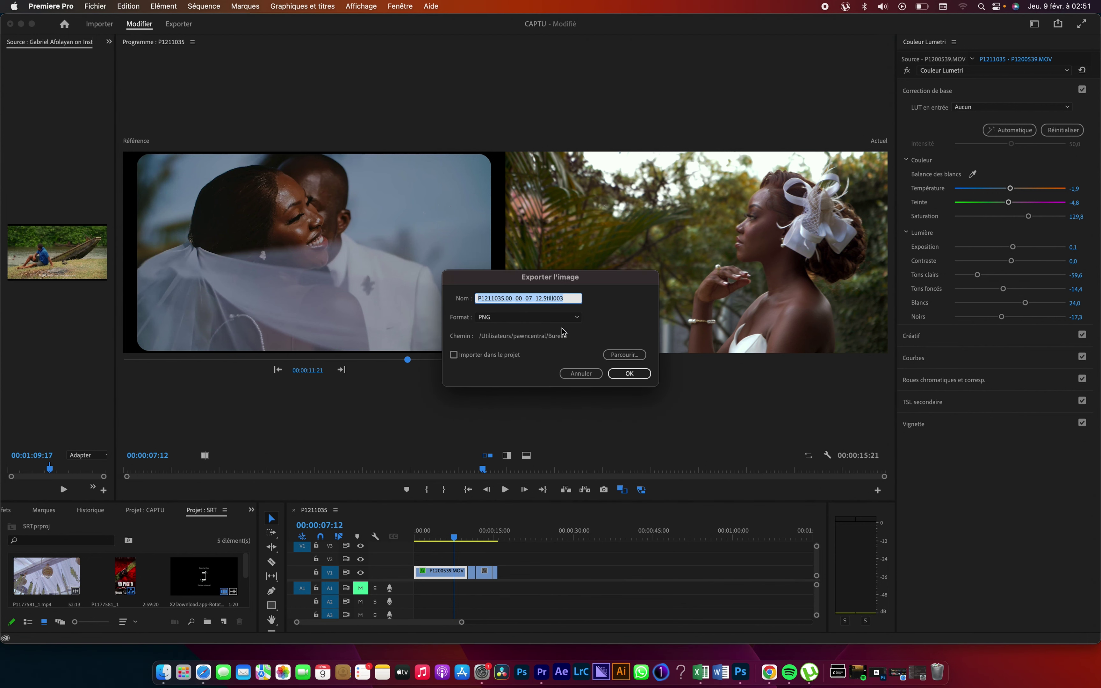
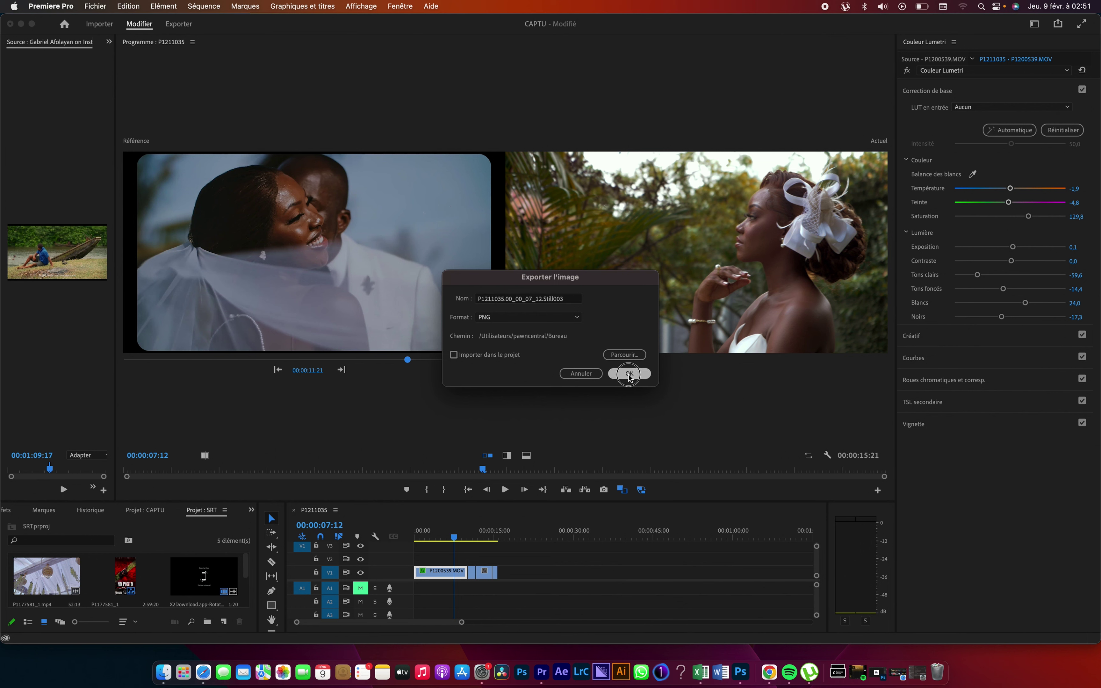
Step: Confirm the PNG still export of the current frame, then reset all Lumetri Color sliders to default
click(629, 374)
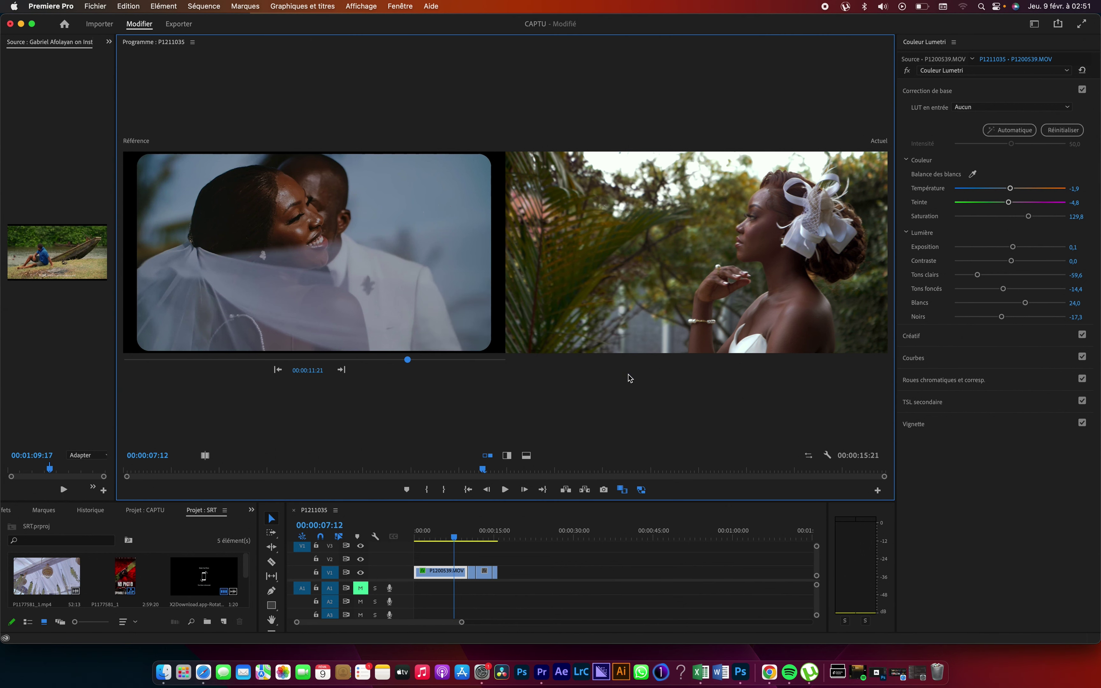
click(1082, 70)
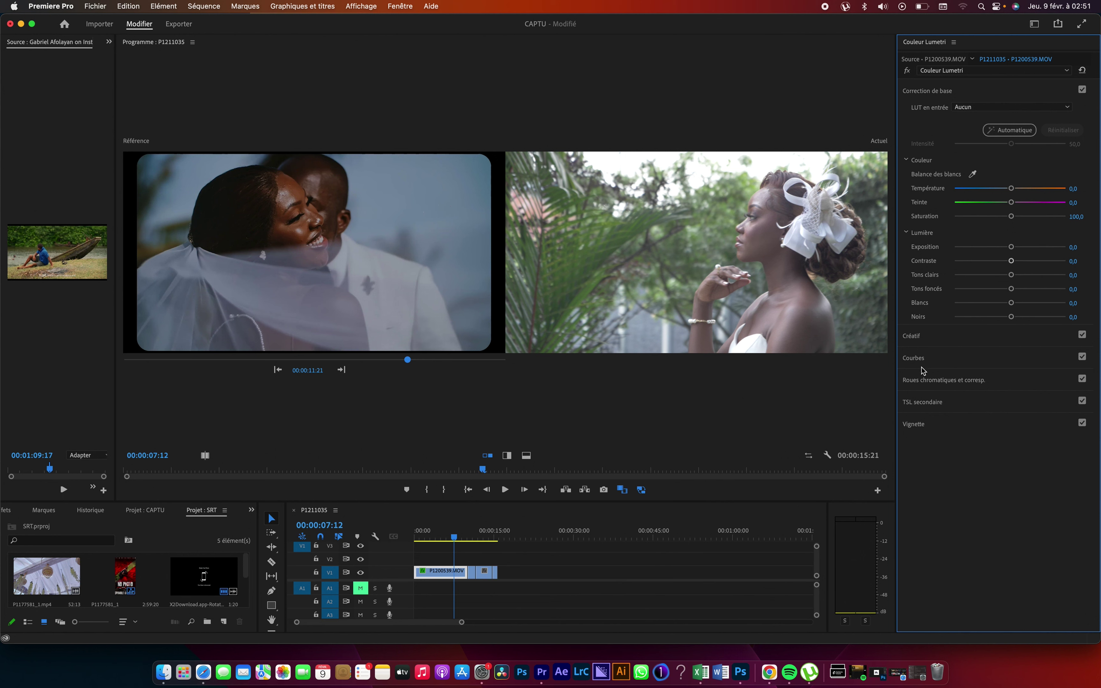
Step: In Color Wheels & Match, apply colour matching to the reference frame with face detection enabled
click(923, 379)
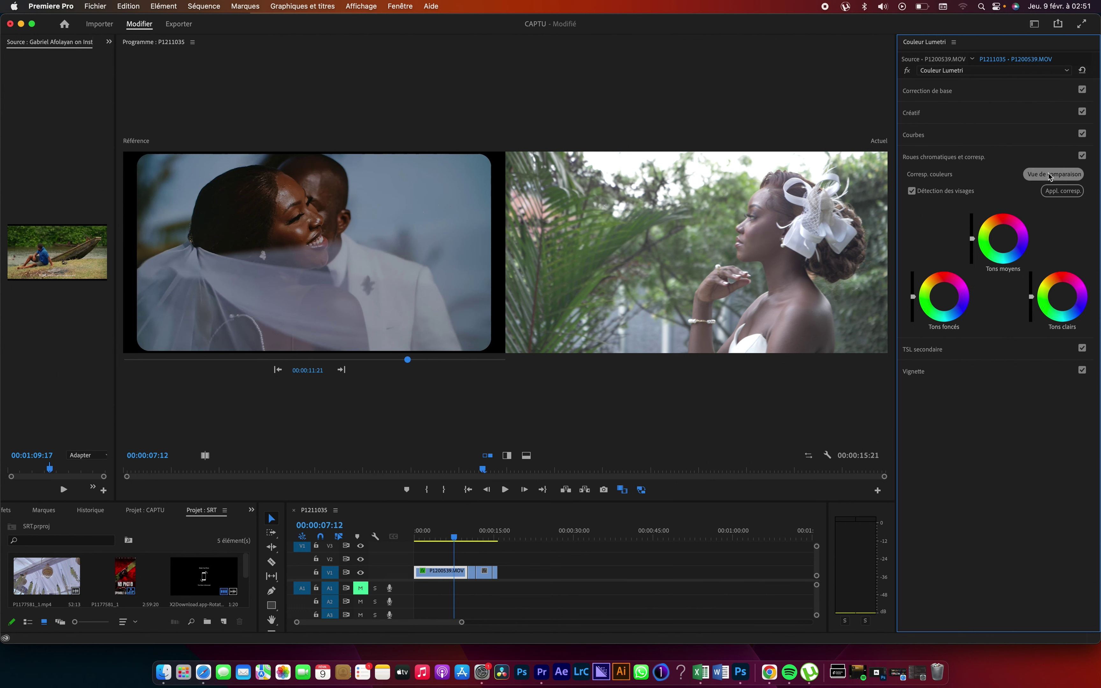
click(1057, 191)
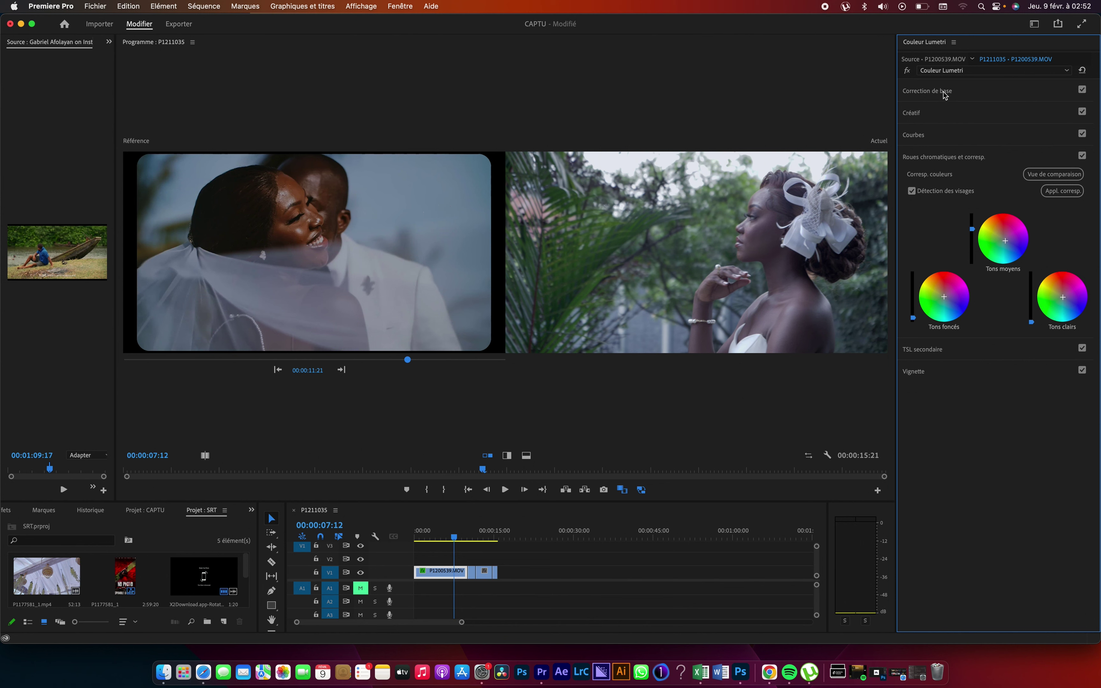
Step: In Basic Correction, set Temperature 4.8, Saturation 156.7, Highlights -33.7, Shadows -14.4, Whites -4.8, Blacks -19.2
click(945, 94)
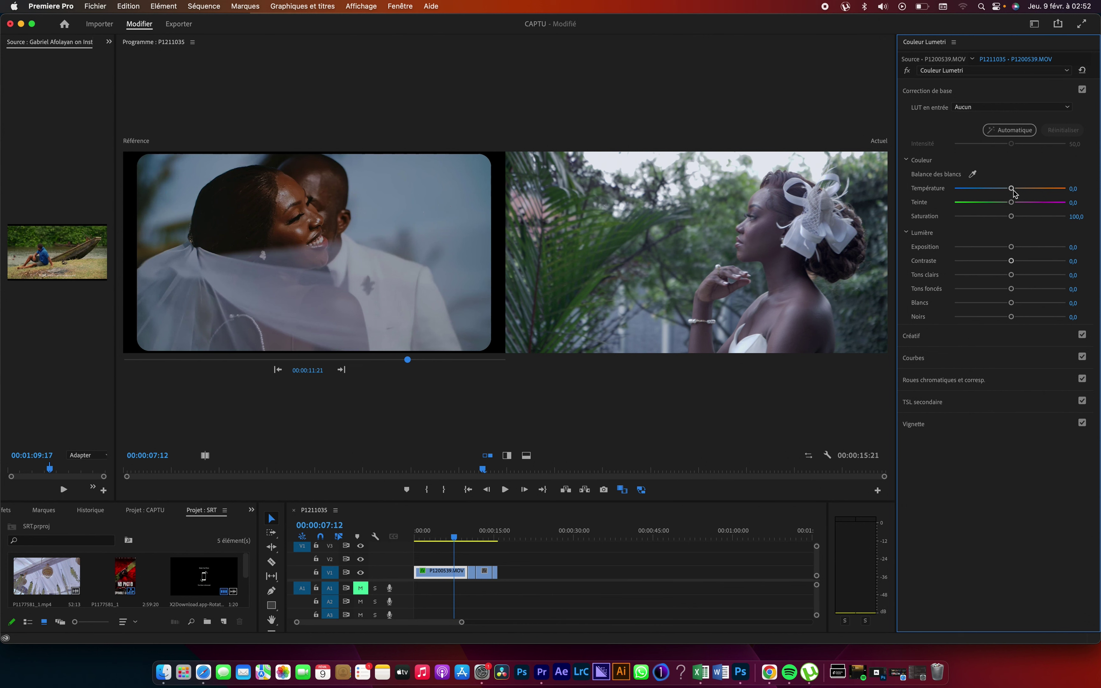
drag(1015, 192, 1019, 191)
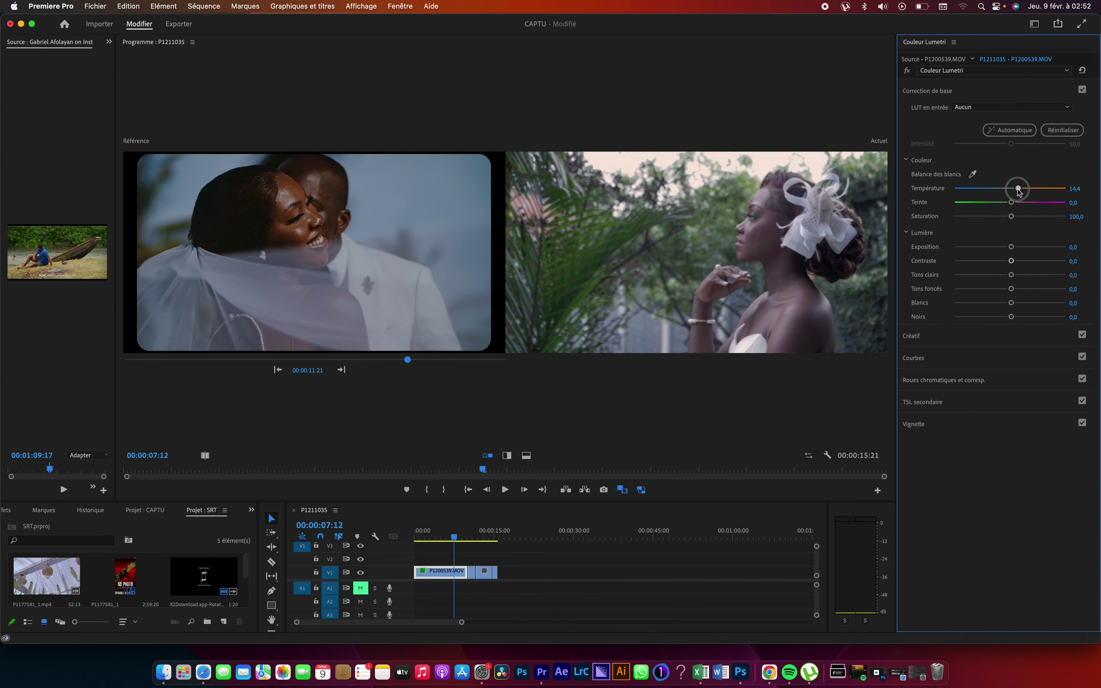
drag(1019, 191, 1043, 219)
mouse_move(1011, 303)
mouse_down()
mouse_move(999, 304)
mouse_move(1007, 303)
mouse_move(992, 276)
mouse_move(1013, 247)
mouse_up()
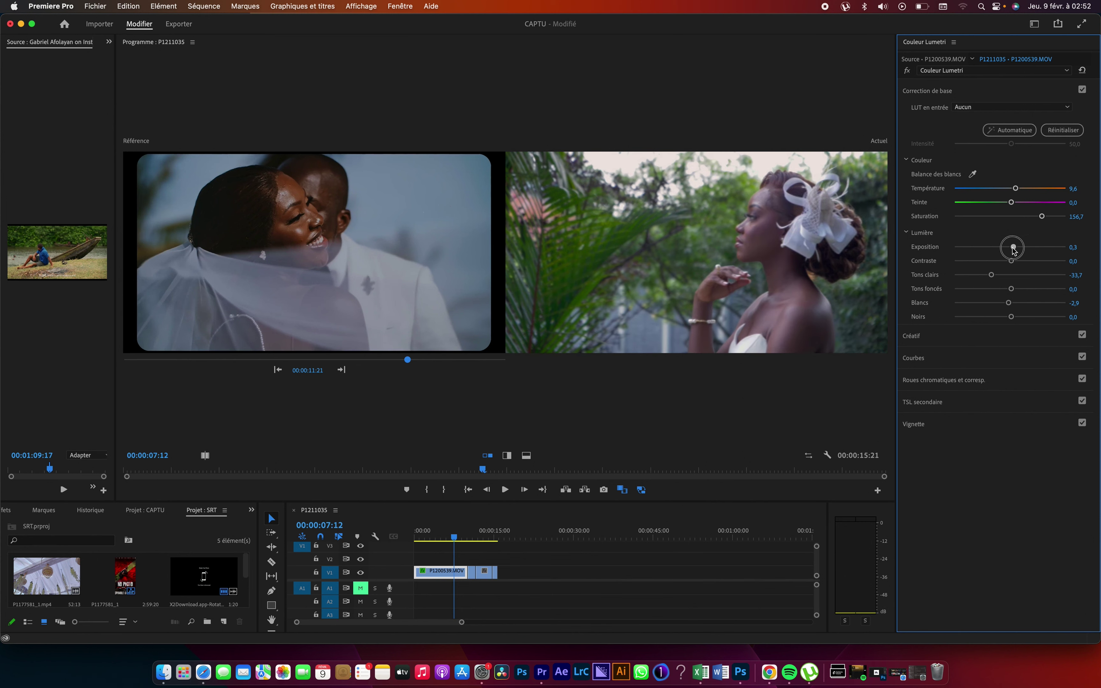
key(XF86MonBrightnessUp)
drag(1011, 318, 1002, 318)
drag(1016, 188, 1013, 193)
drag(1003, 317, 996, 294)
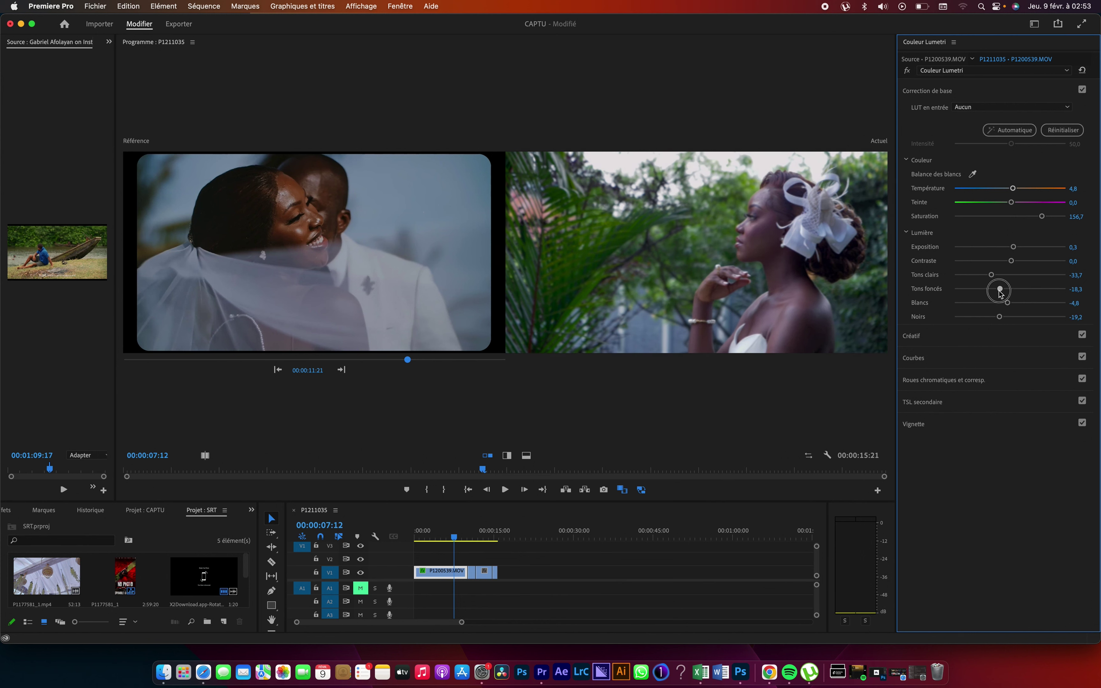
drag(996, 294, 1002, 291)
Step: In HSL Secondary, sample the bride's skin with the key eyedropper
click(930, 341)
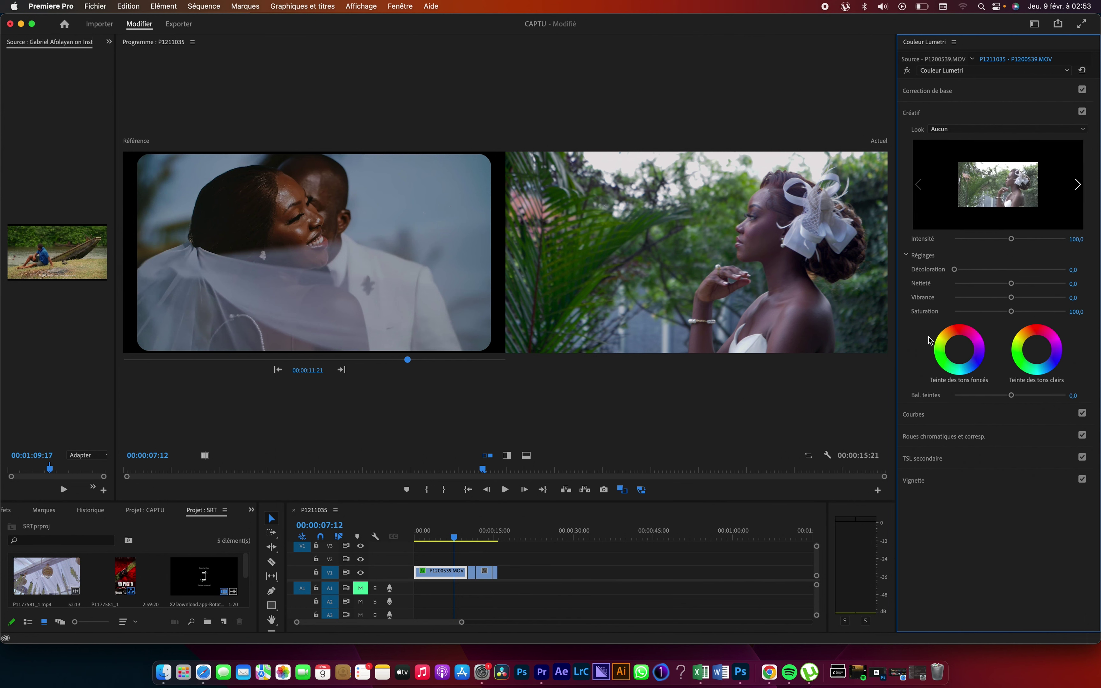
click(915, 111)
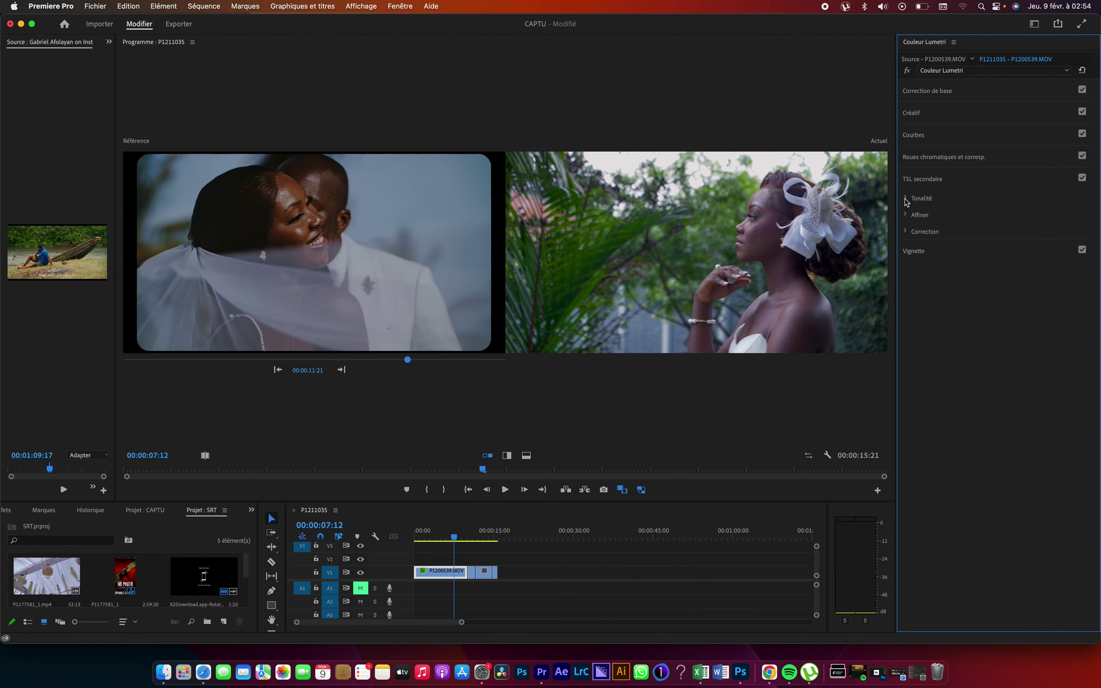
click(906, 198)
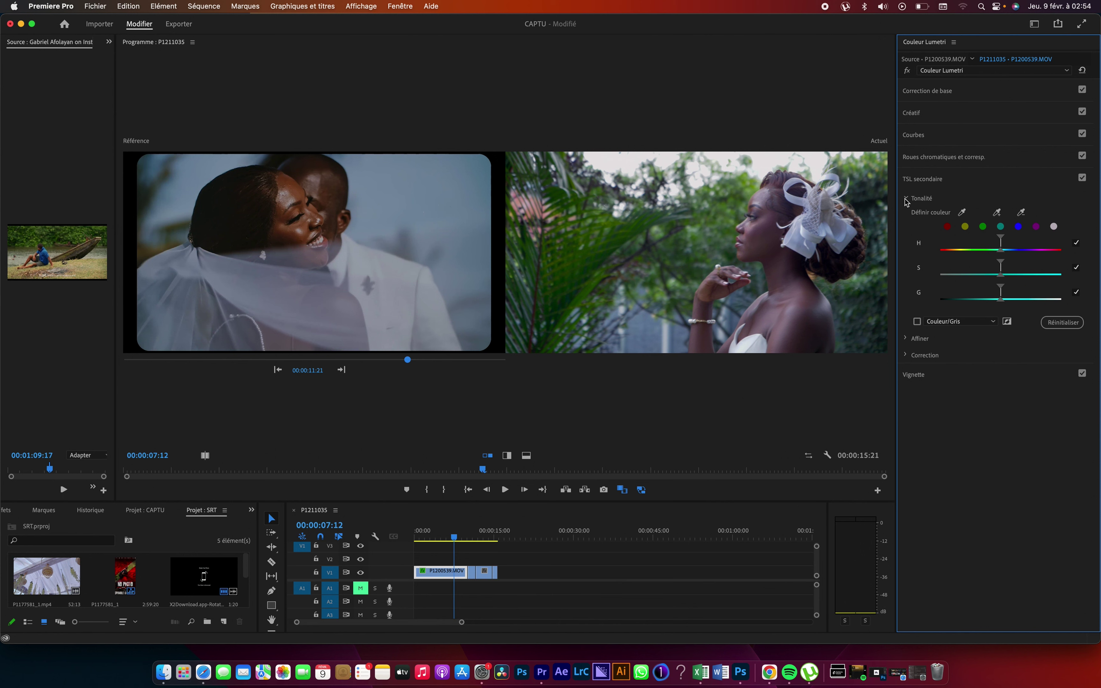
click(962, 212)
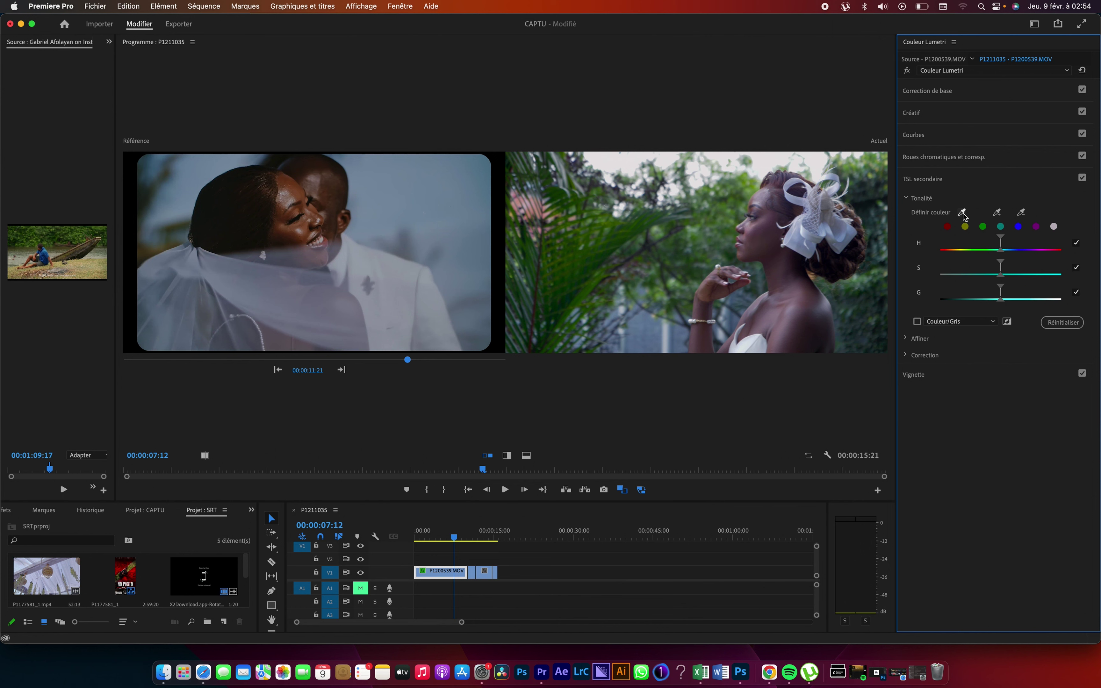
click(763, 234)
Step: Preview the key as a colour/grey mask and narrow its saturation and luminance ranges
click(917, 321)
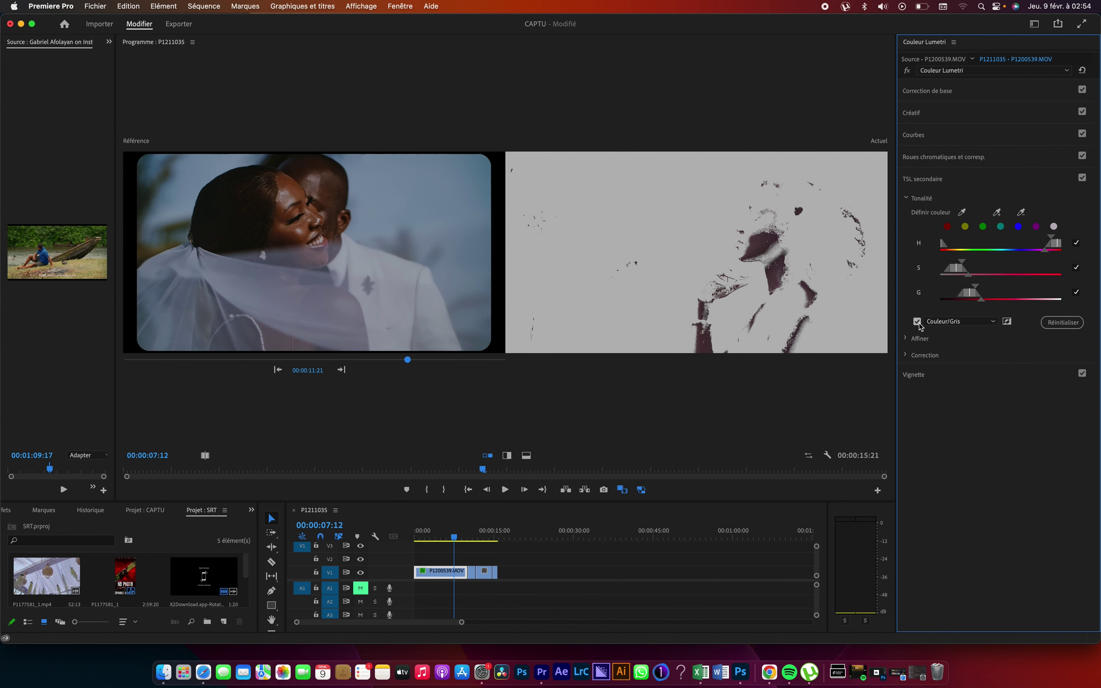
drag(962, 263, 971, 263)
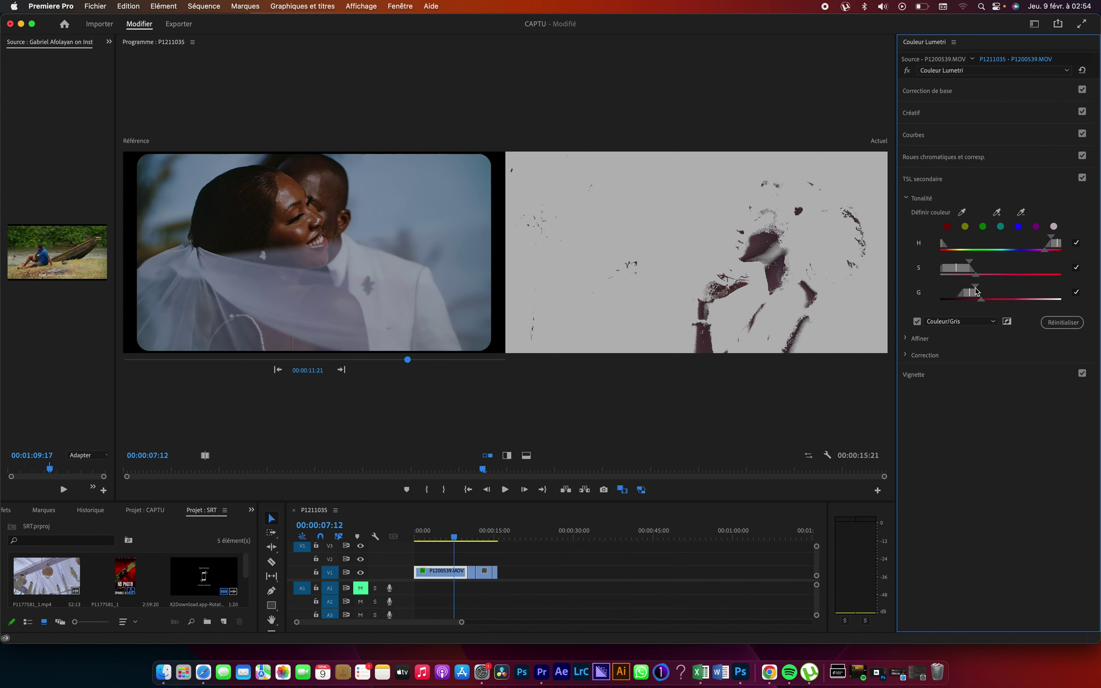
drag(975, 290, 1005, 292)
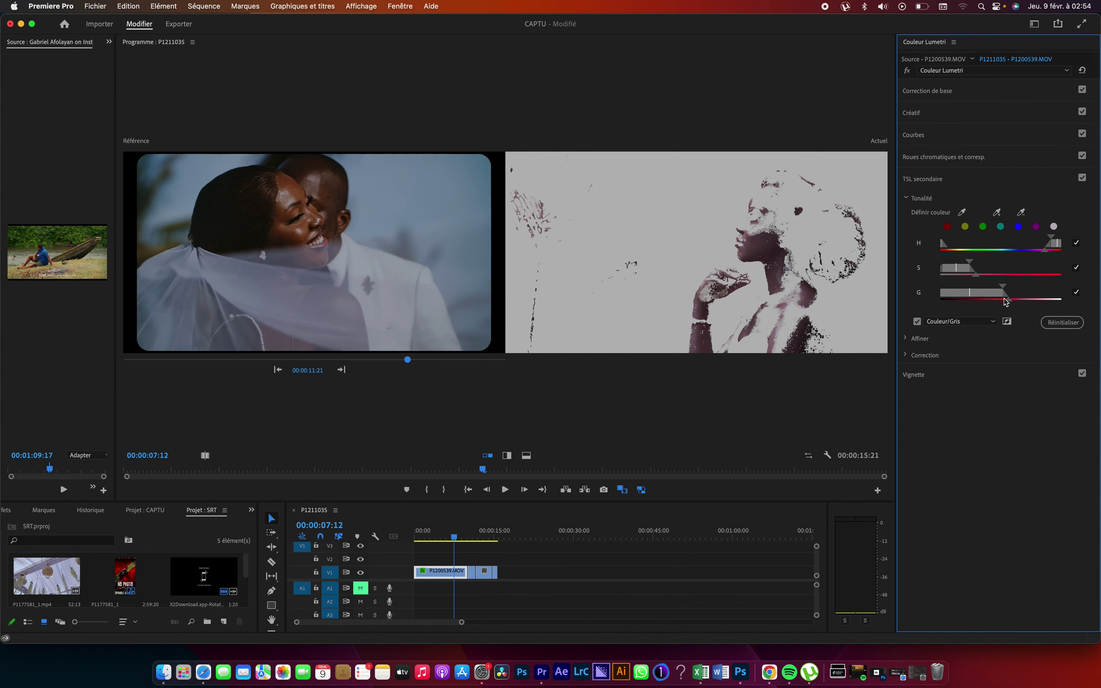
mouse_move(1008, 299)
mouse_down()
mouse_move(1028, 302)
mouse_move(998, 290)
mouse_move(1029, 303)
mouse_up()
click(983, 275)
drag(983, 275, 975, 263)
click(973, 264)
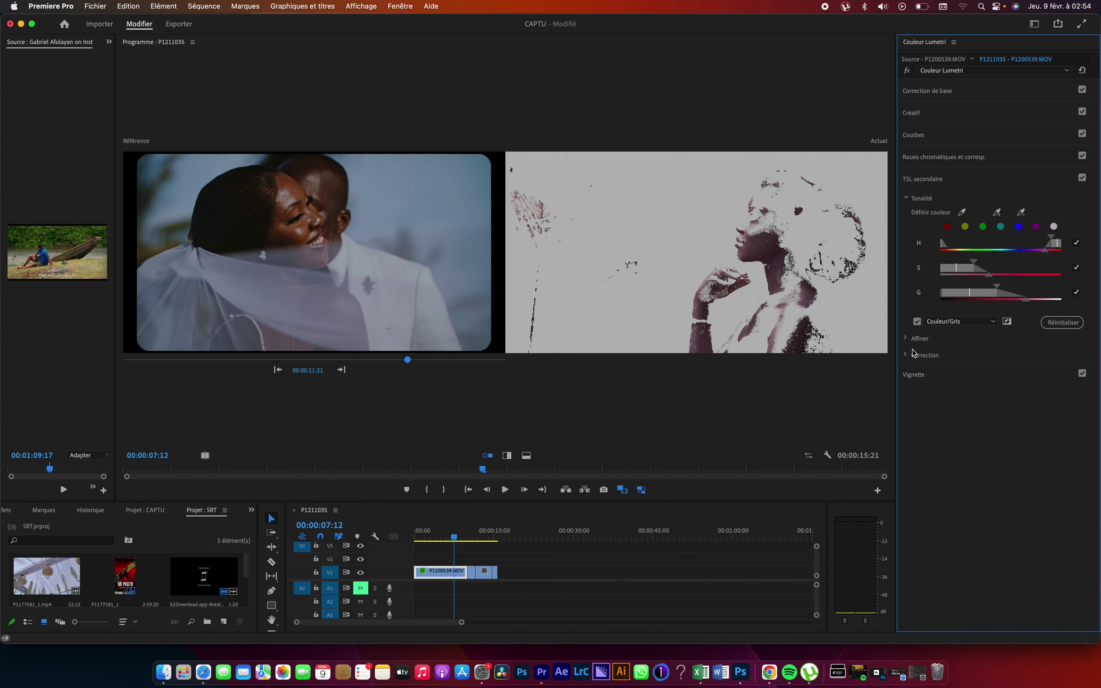
Step: Refine the skin key with Denoise 21.2 and Blur 9.1
click(914, 339)
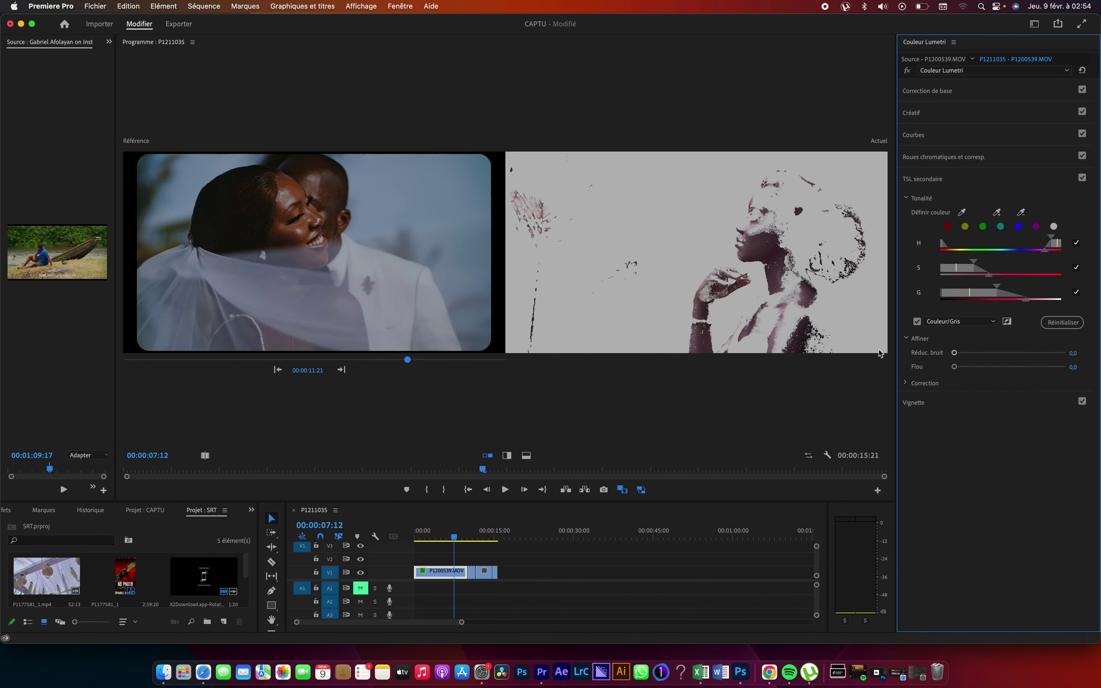
click(977, 353)
click(996, 367)
click(988, 367)
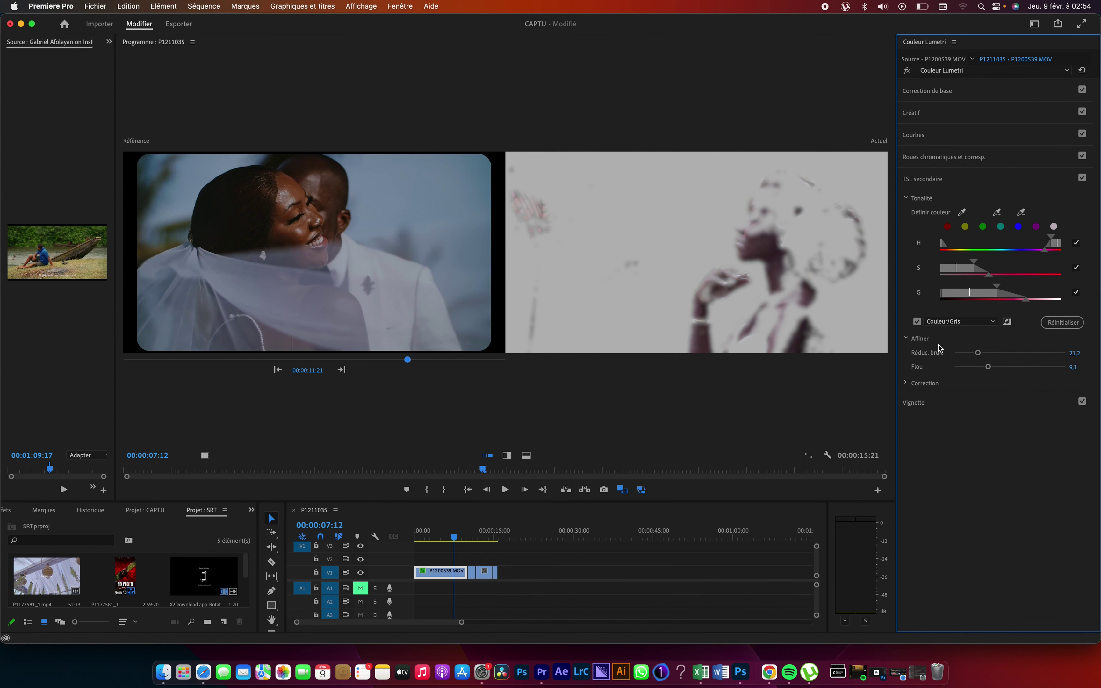
Step: Shift the skin correction wheel slightly toward red and widen the key's hue range
click(908, 383)
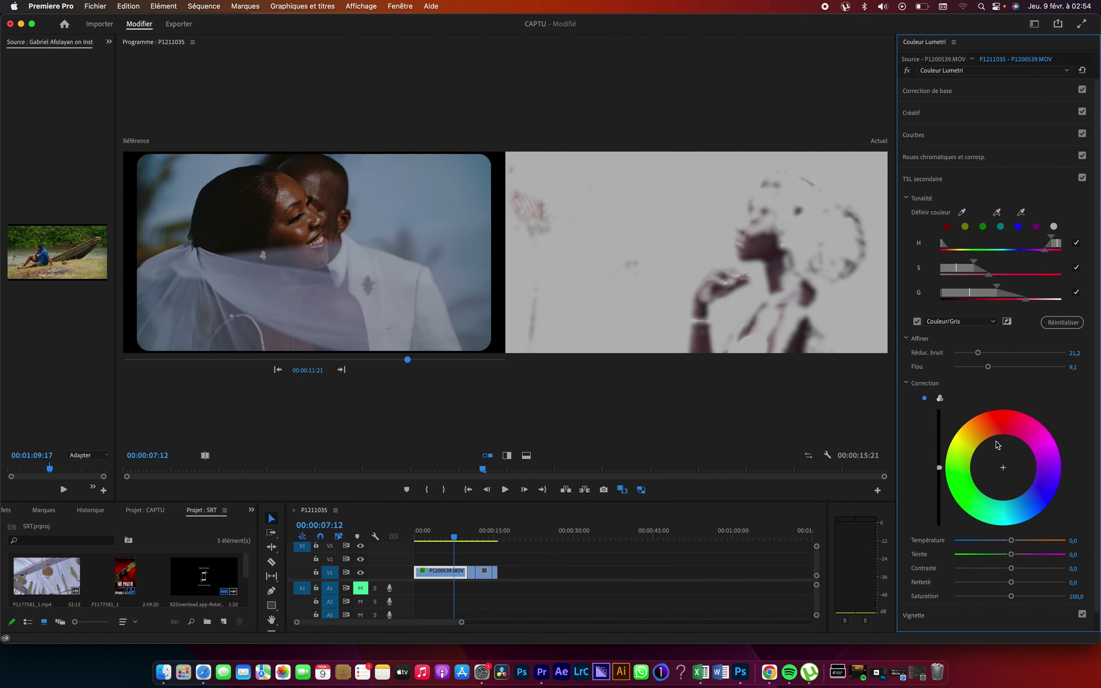
click(1006, 466)
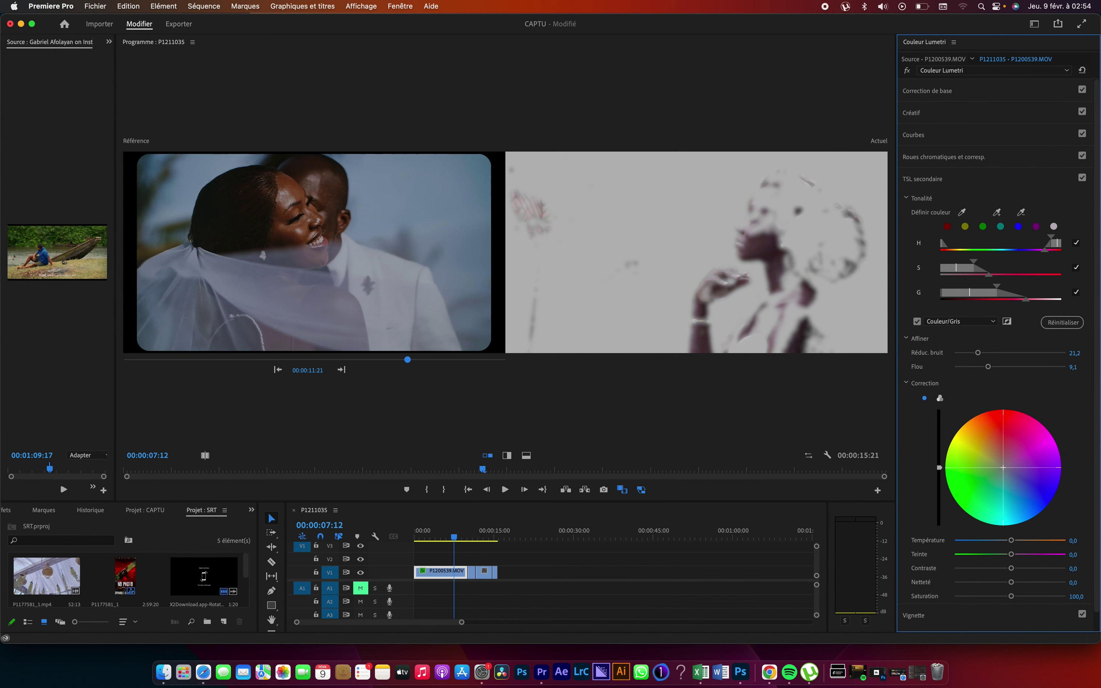
mouse_move(1003, 467)
mouse_down()
mouse_move(1001, 449)
mouse_move(985, 446)
mouse_up()
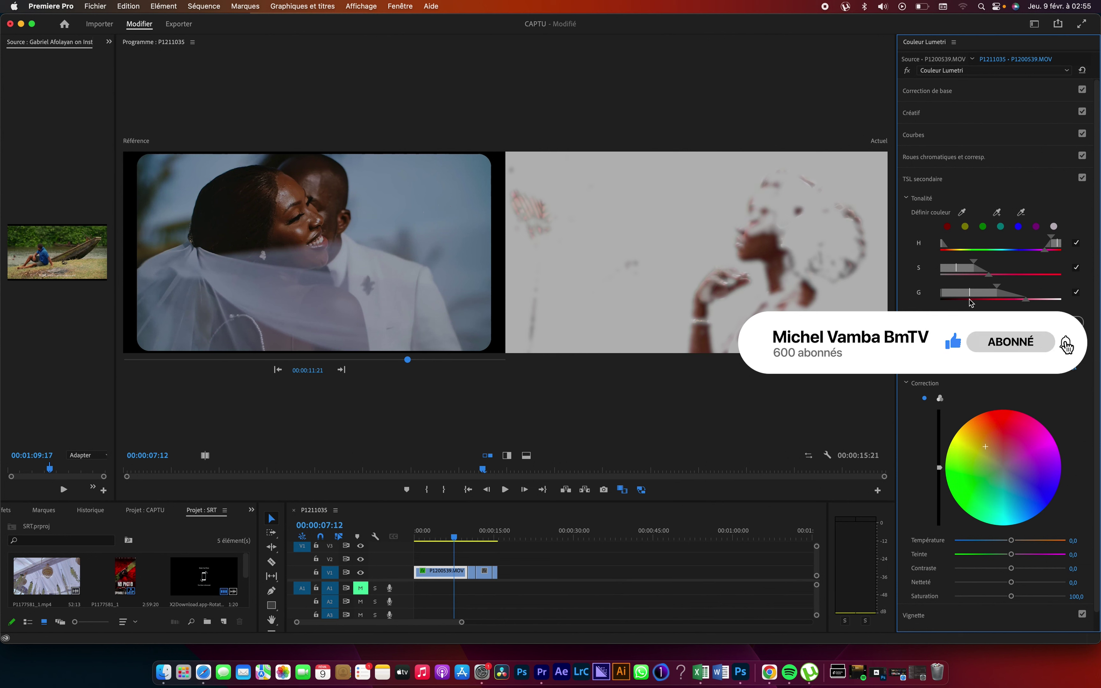
click(917, 322)
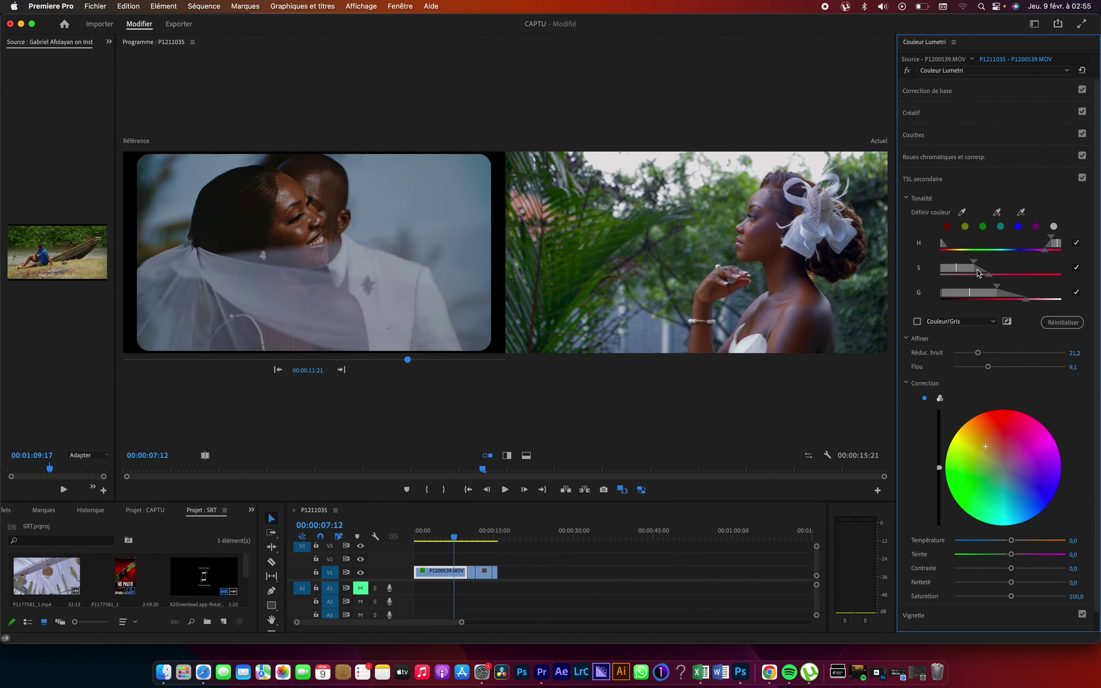
click(917, 322)
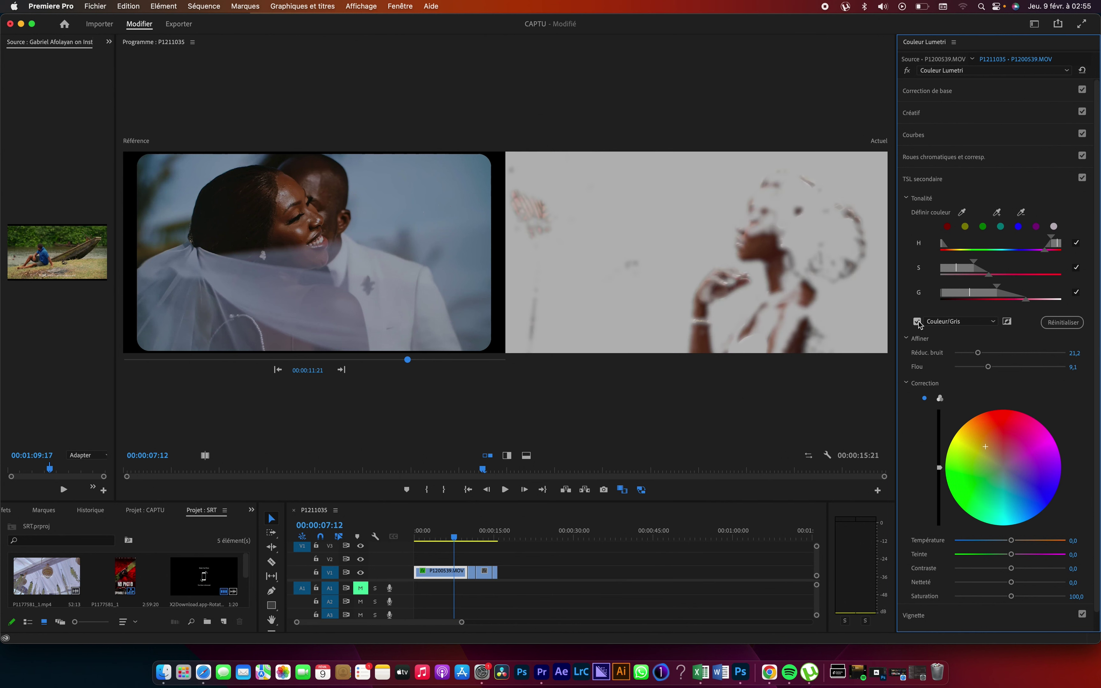
click(1045, 241)
drag(1046, 241, 1043, 242)
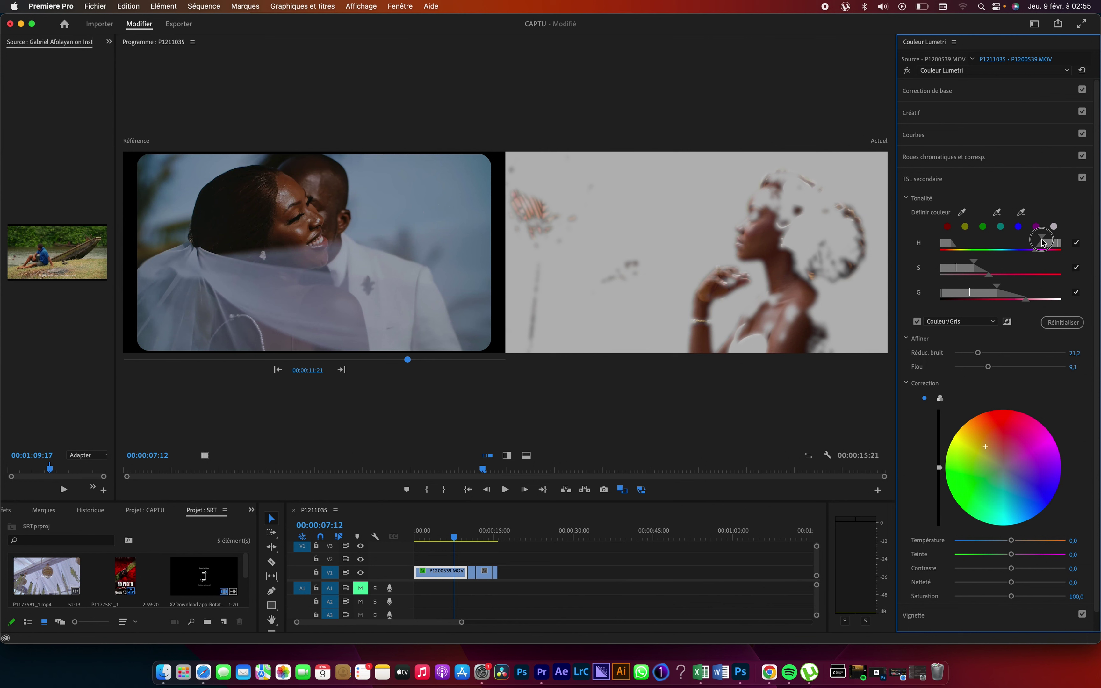
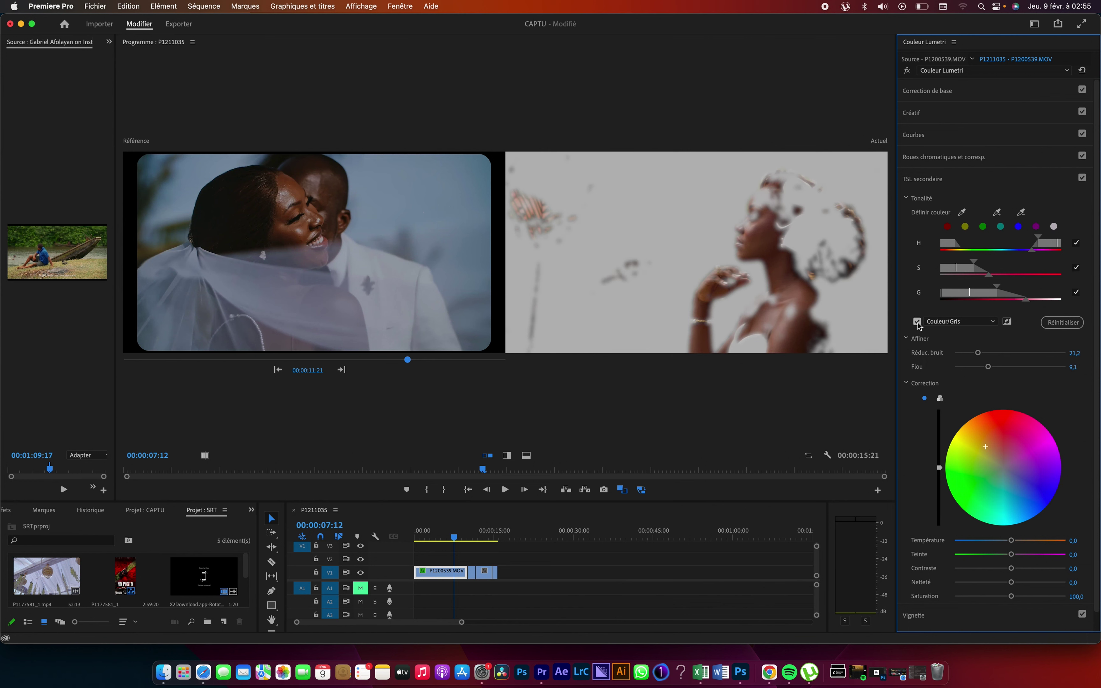
Step: Check the grey key mask and soften the saturation range falloff of the HSL secondary key
click(917, 322)
click(917, 322)
drag(989, 274, 1006, 289)
Step: Add the bride's skin, hair and shoulder tones to the key with the + eyedropper
click(997, 212)
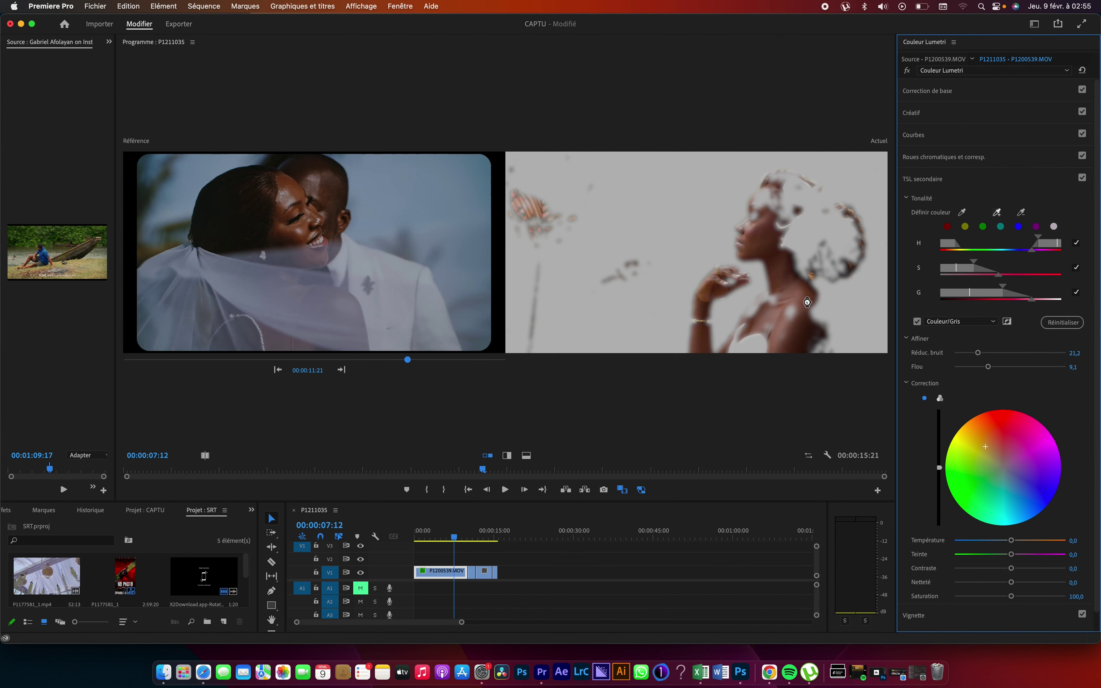
click(801, 317)
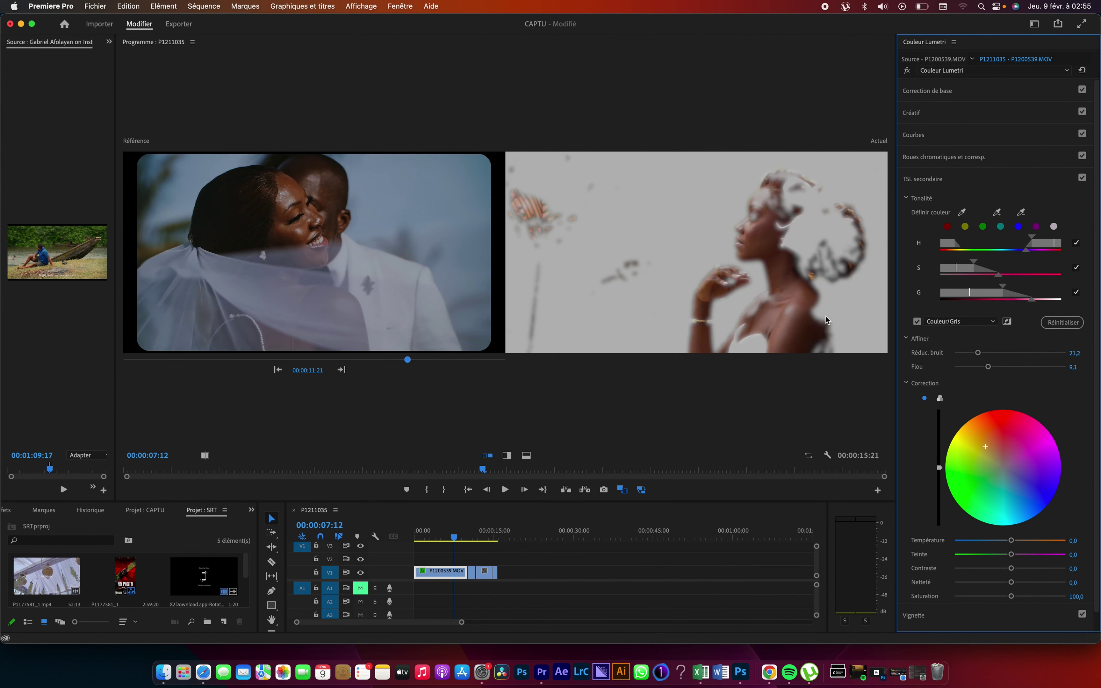
click(997, 213)
click(764, 193)
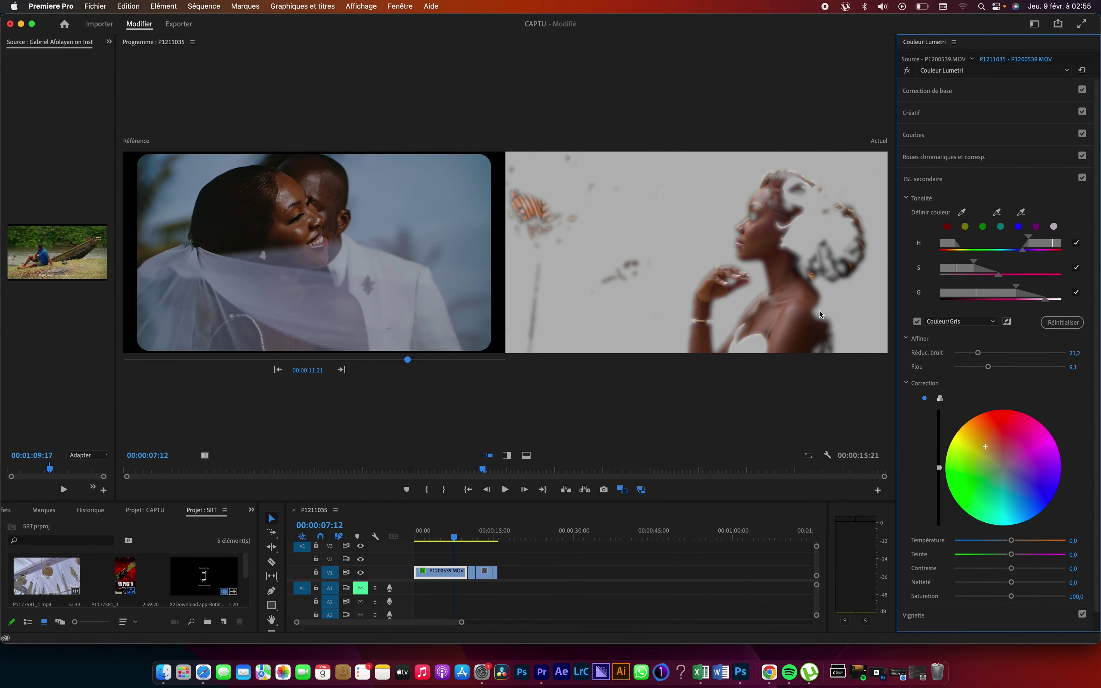
click(997, 213)
click(820, 314)
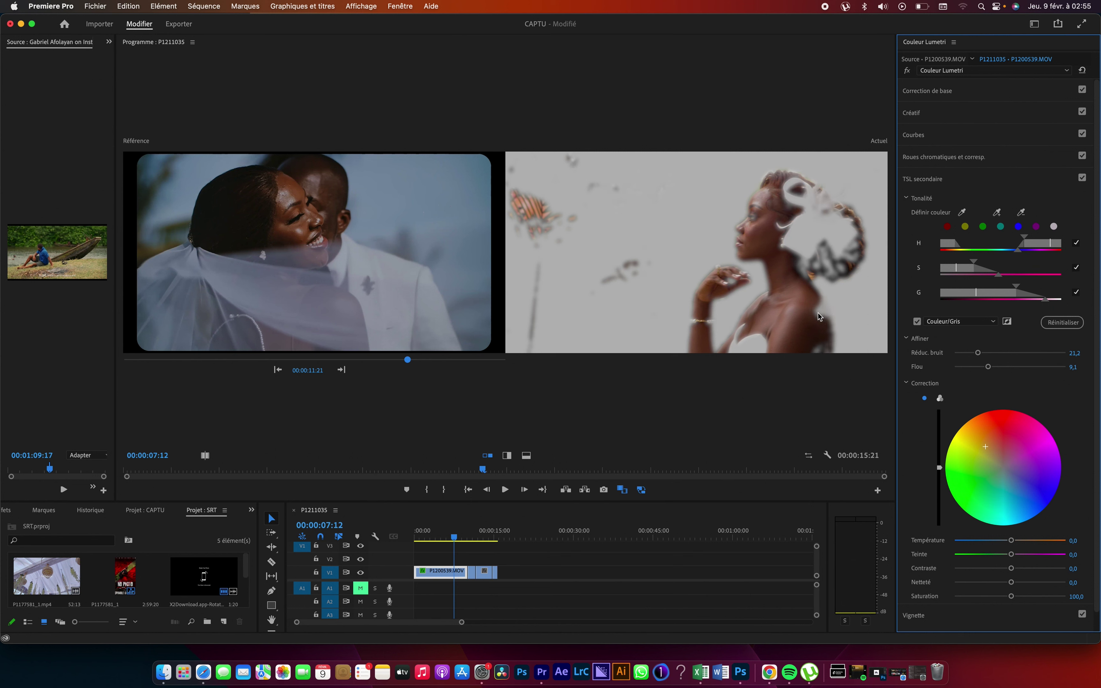
Step: Return to full colour, lower secondary saturation to 94,2 and raise noise reduction to 26,9
click(917, 321)
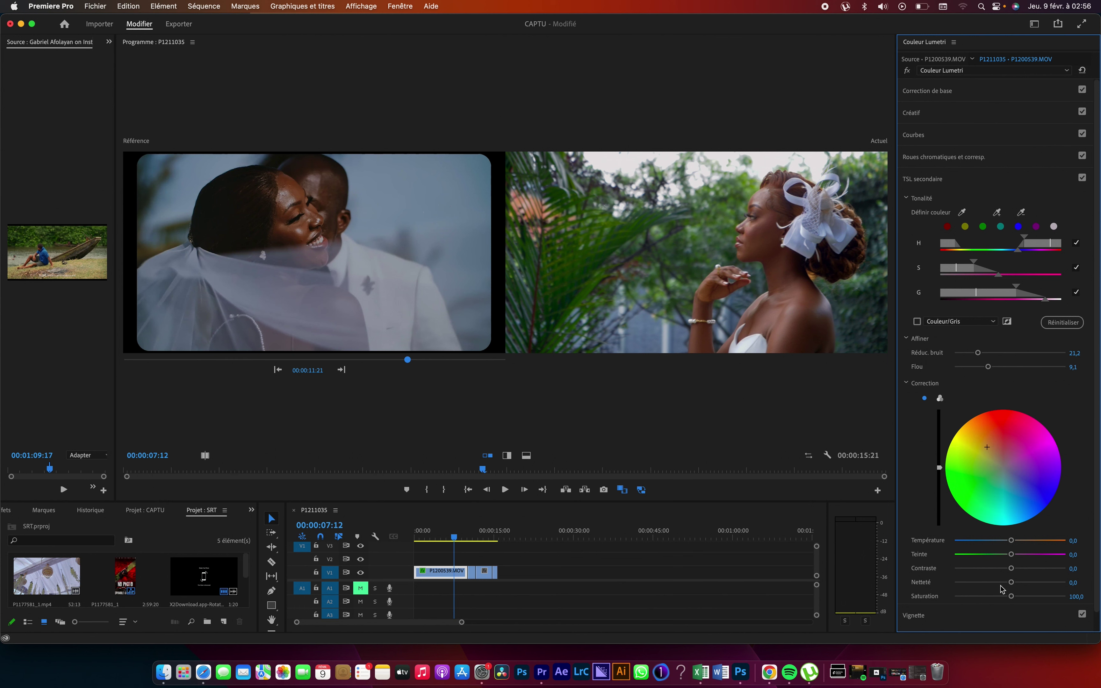
drag(1011, 596, 1006, 597)
drag(978, 352, 984, 354)
click(910, 71)
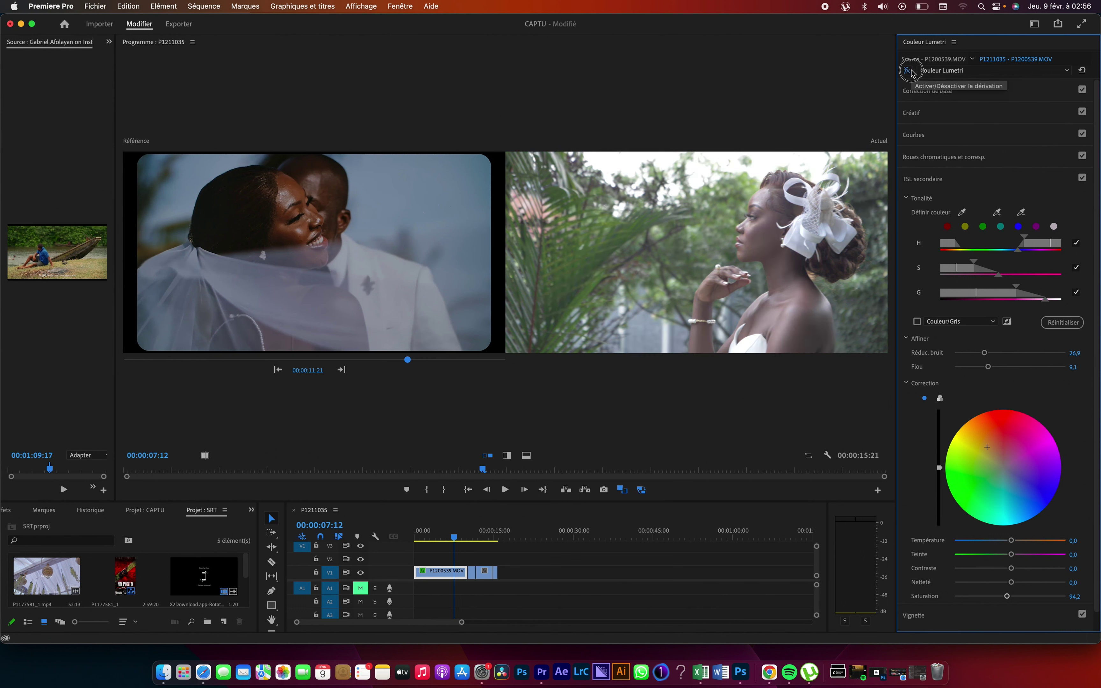
click(910, 71)
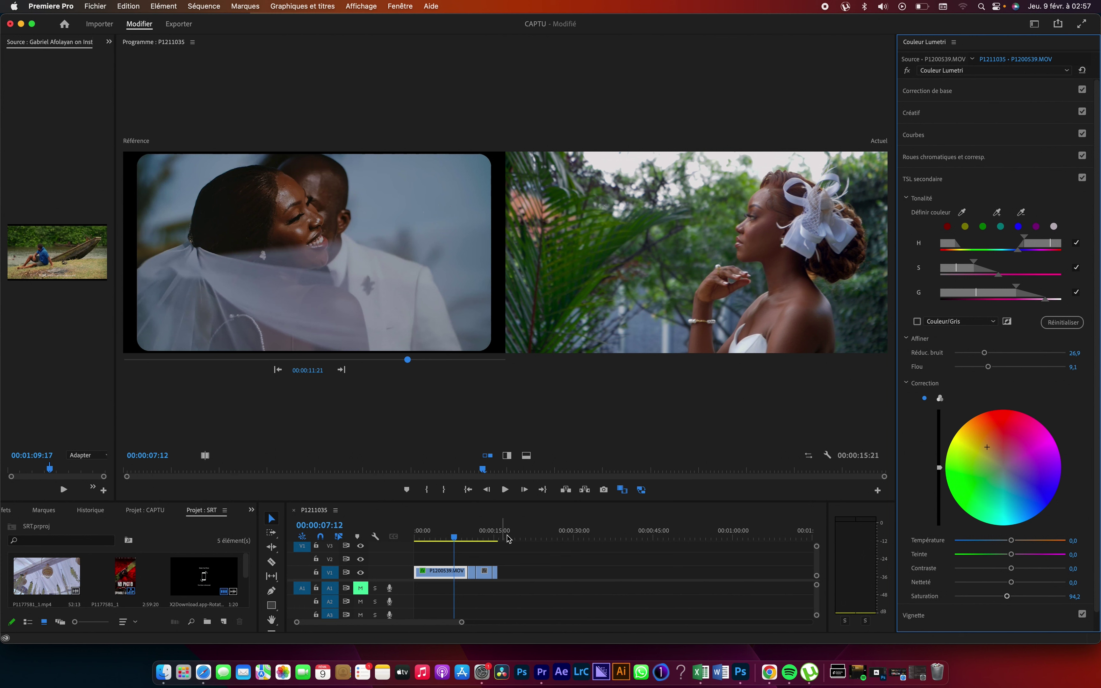
Step: Move the reference monitor to the canoe shot and export the current bride frame as PNG
drag(428, 362, 486, 363)
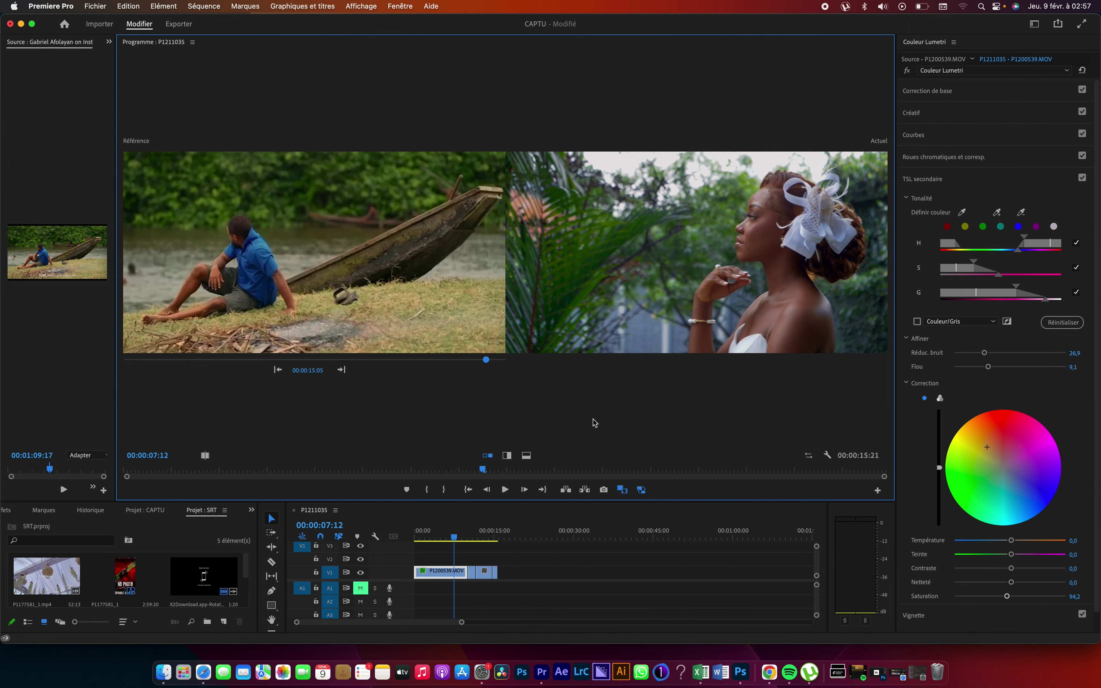
click(603, 492)
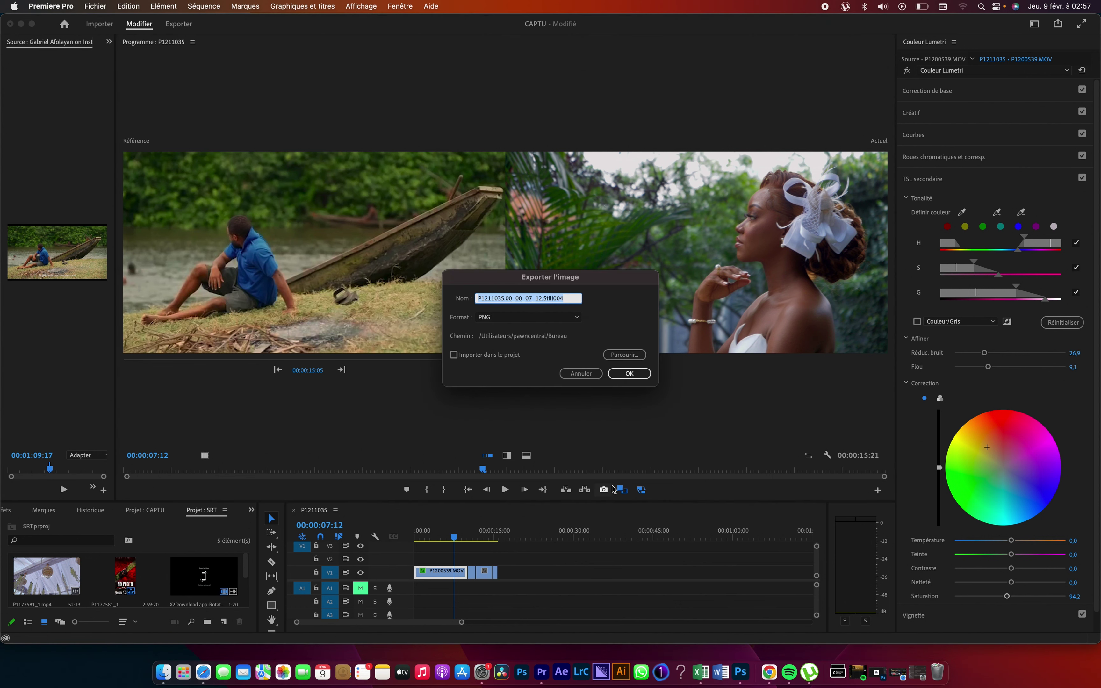
click(629, 373)
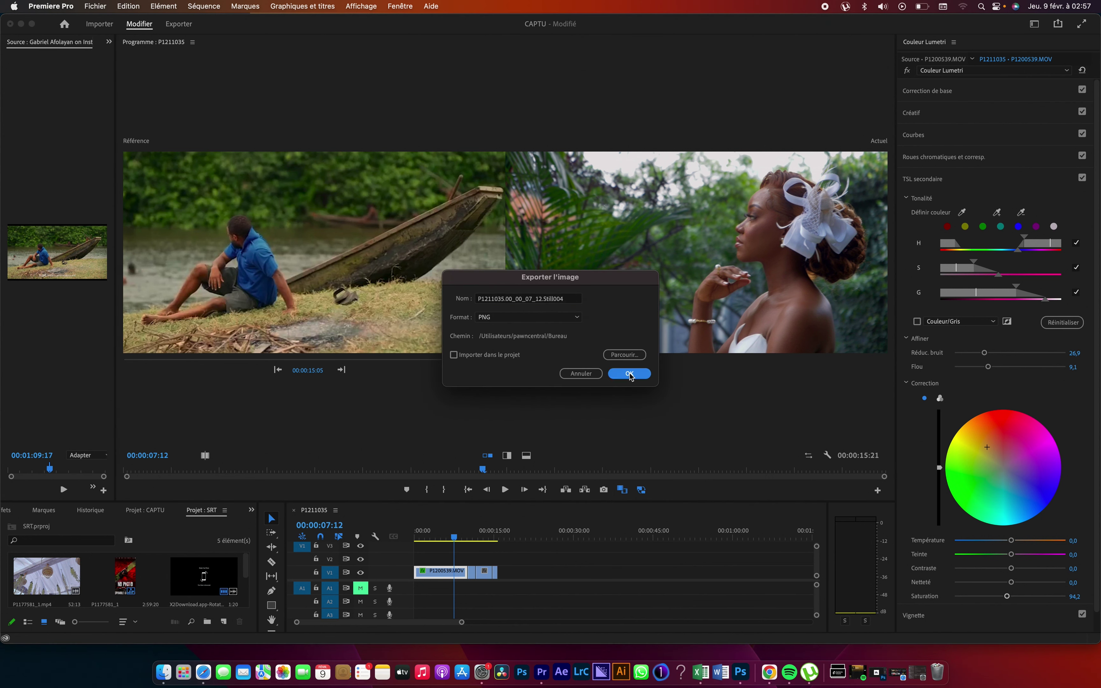